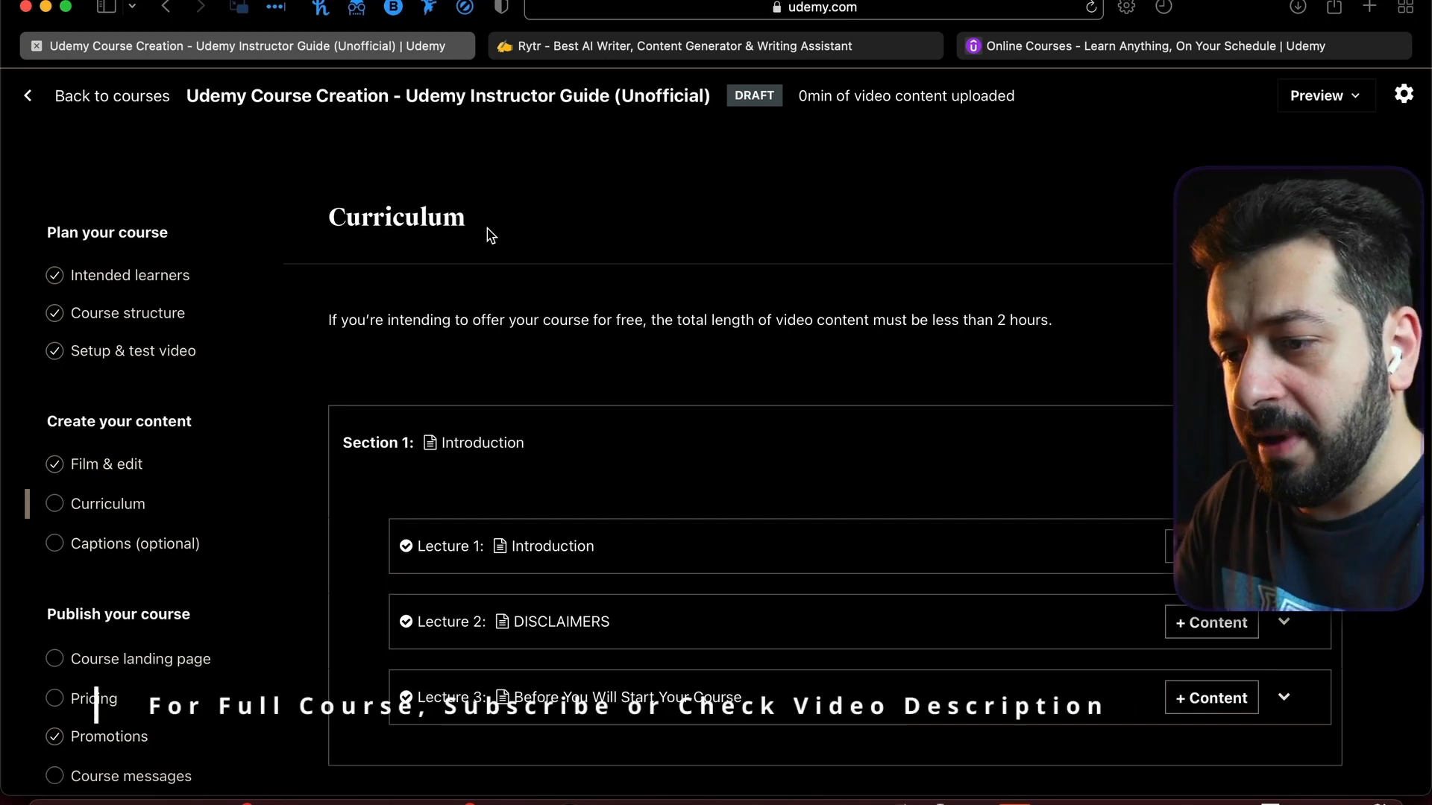
Review the course curriculum's sections and lectures, from the Introduction section down to the course video editing stage
scroll(574, 356, "down", 15)
scroll(574, 356, "up", 20)
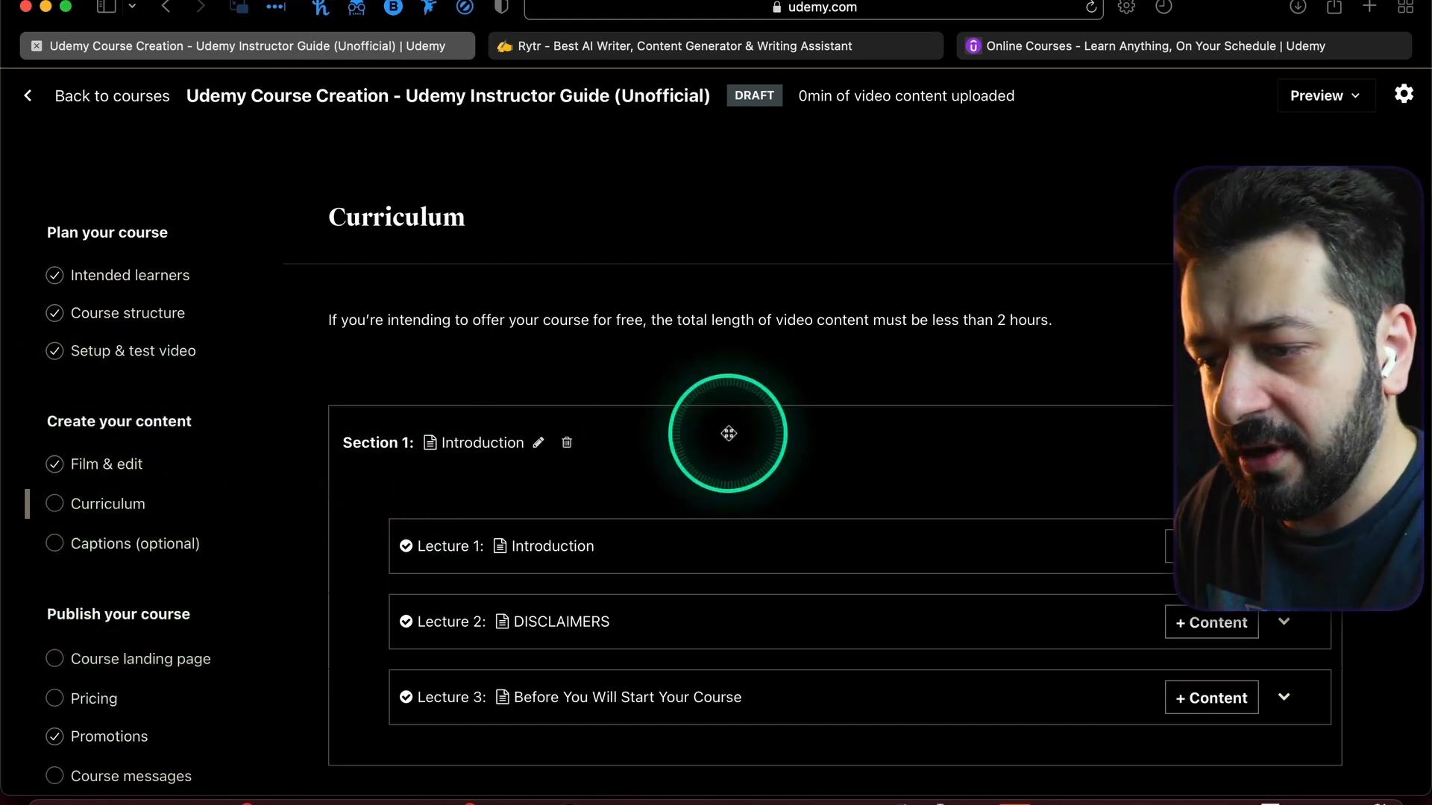
scroll(729, 434, "down", 2)
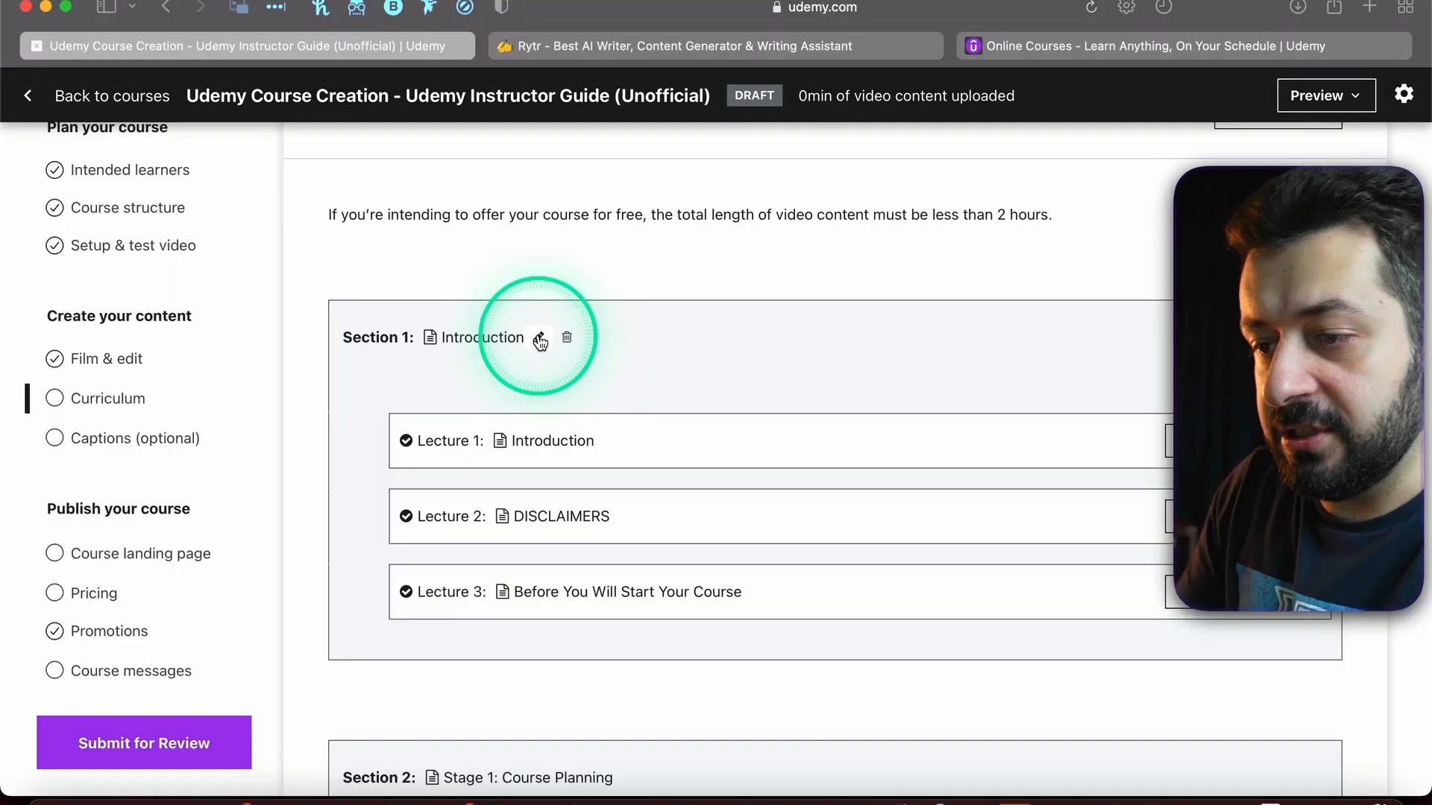
scroll(585, 364, "down", 3)
scroll(586, 365, "up", 4)
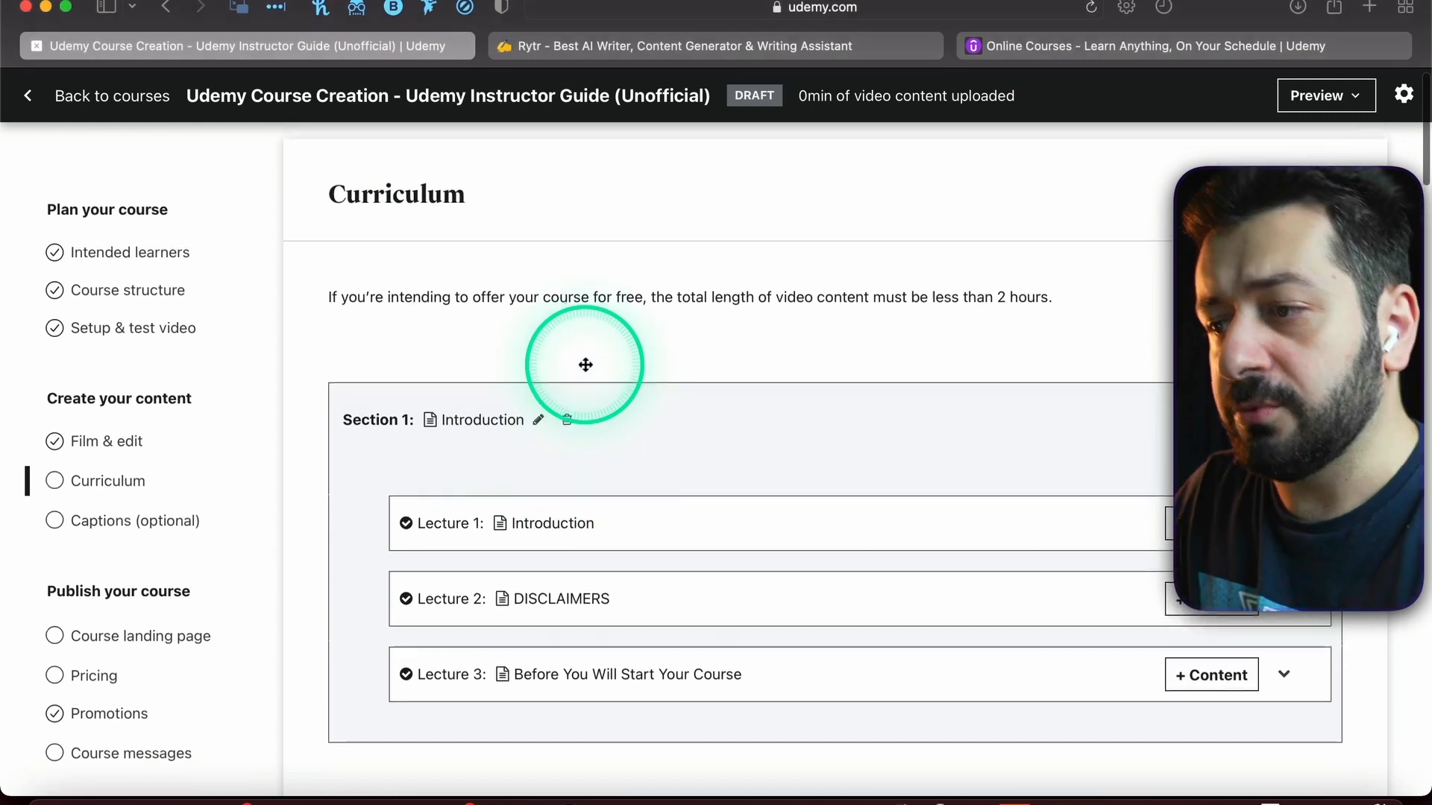
scroll(770, 455, "down", 2)
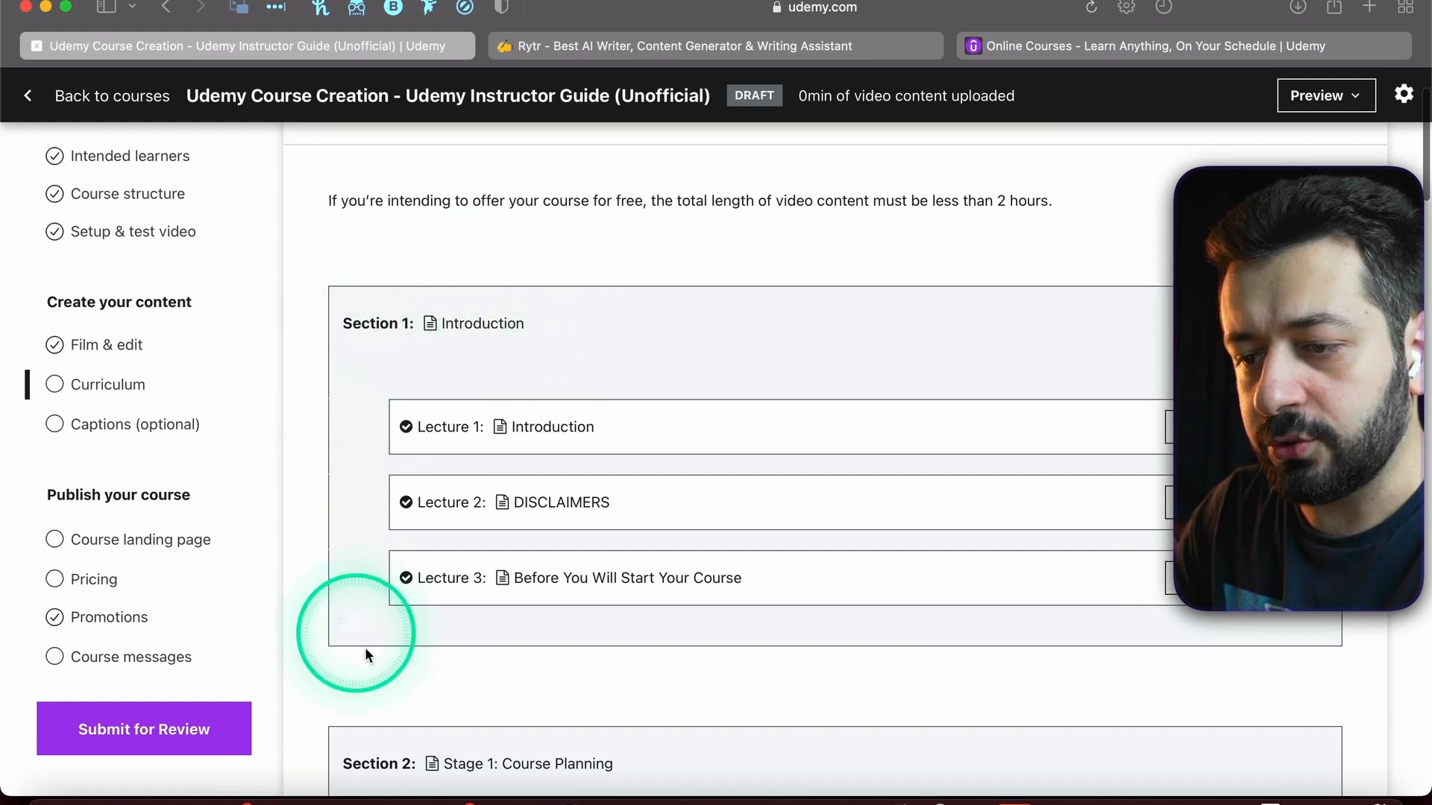
scroll(445, 649, "down", 10)
scroll(446, 649, "down", 10)
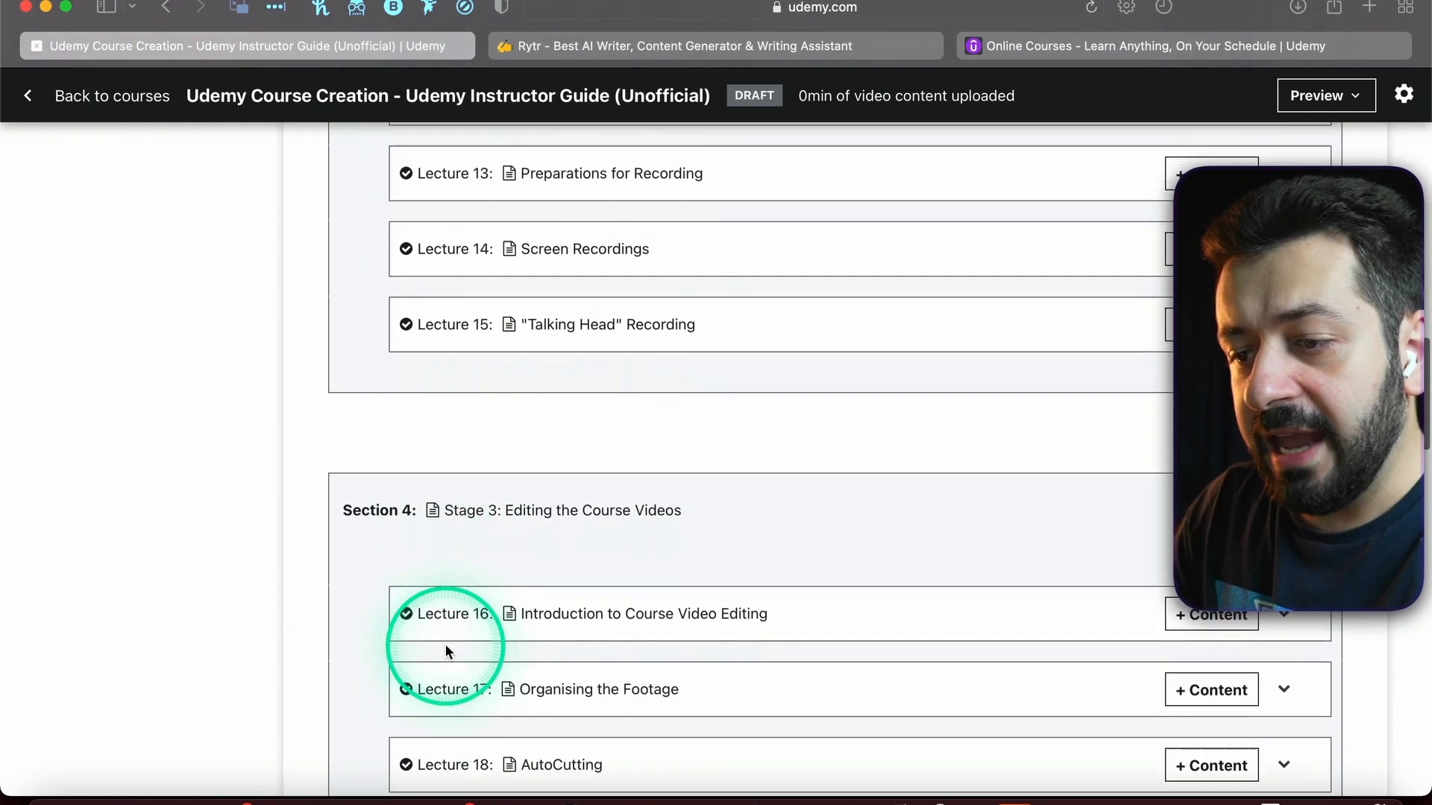
scroll(445, 649, "up", 20)
mouse_move(556, 484)
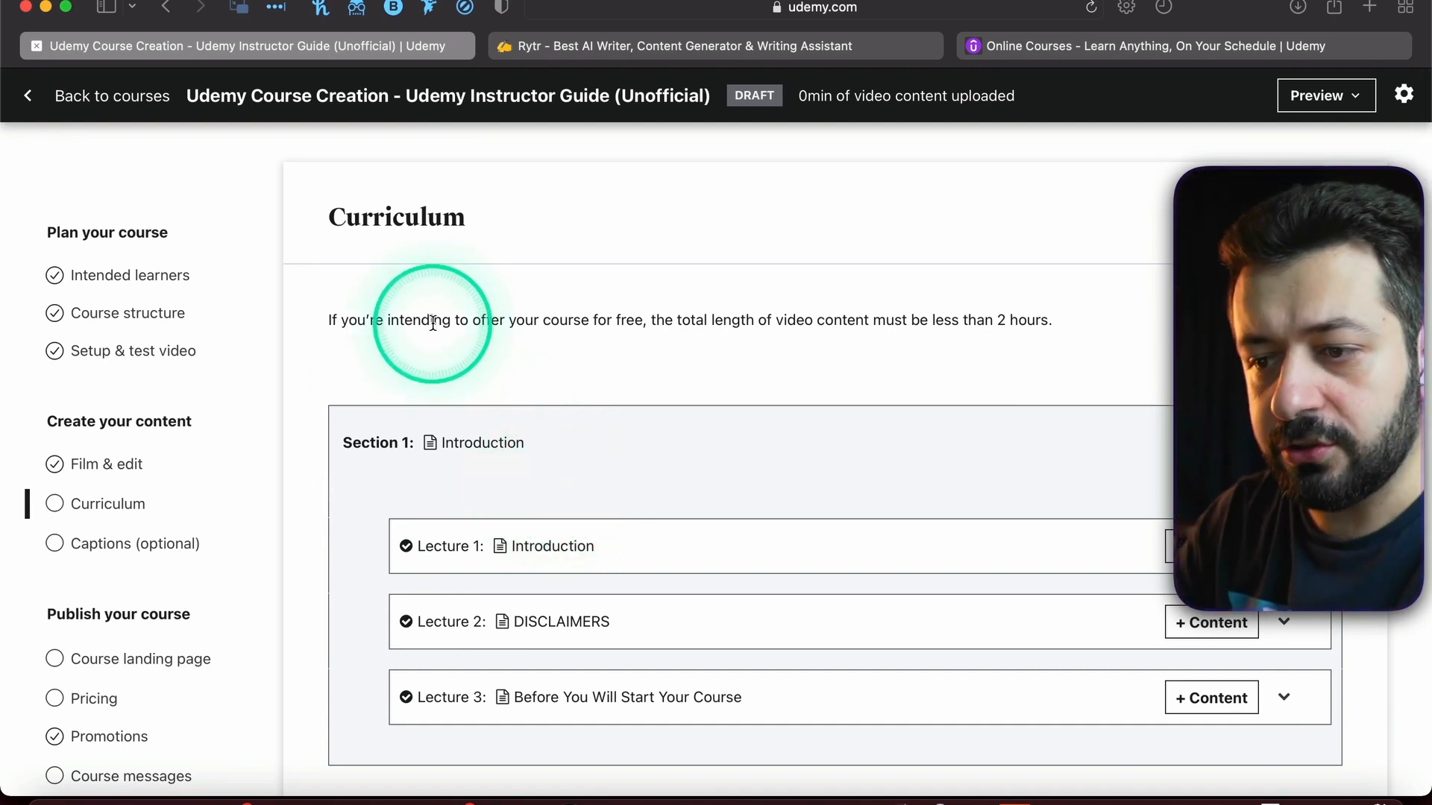
mouse_move(417, 378)
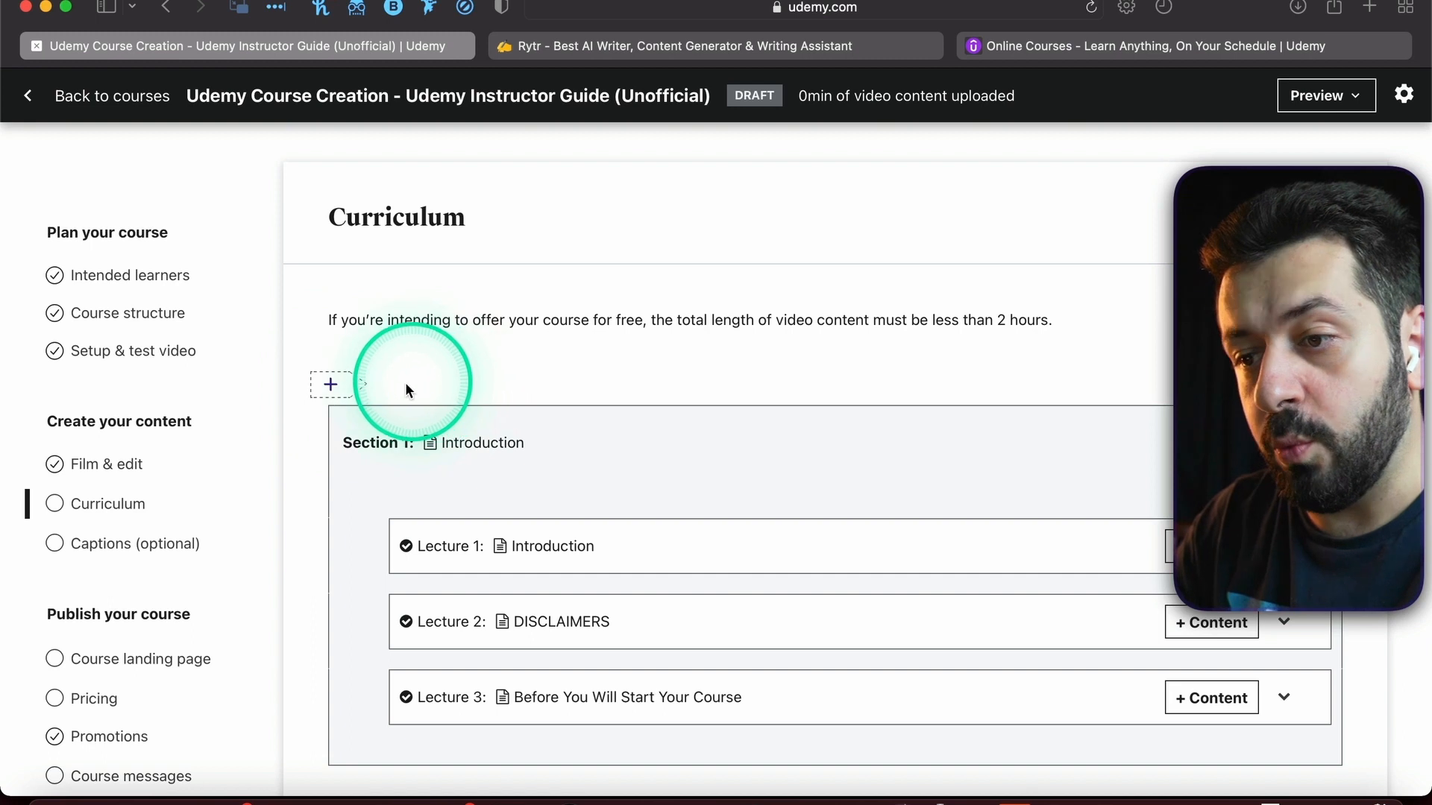
Inspect the new section form between Section 1 and Section 2, and close it without adding a section
scroll(405, 382, "down", 3)
scroll(406, 387, "down", 1)
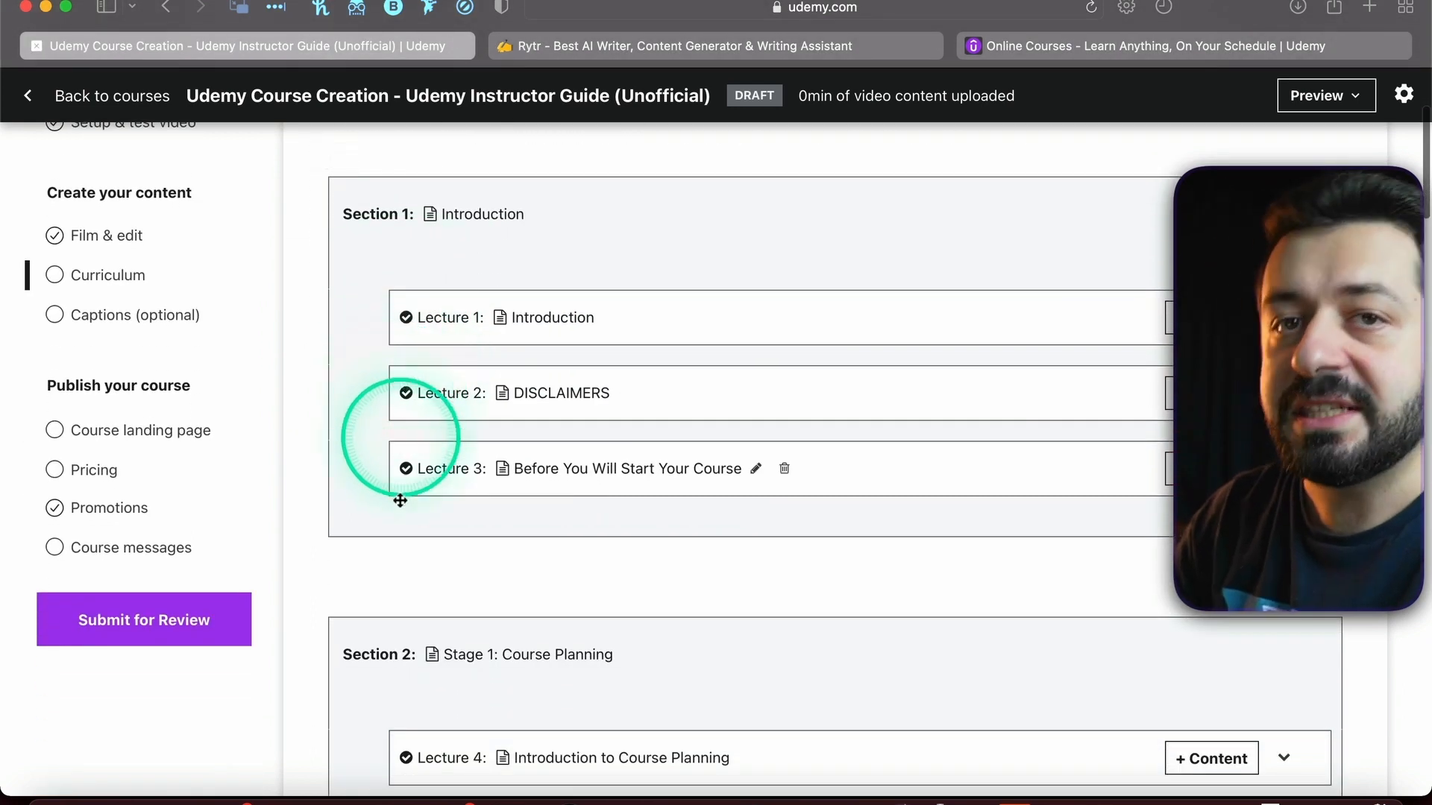
mouse_move(332, 580)
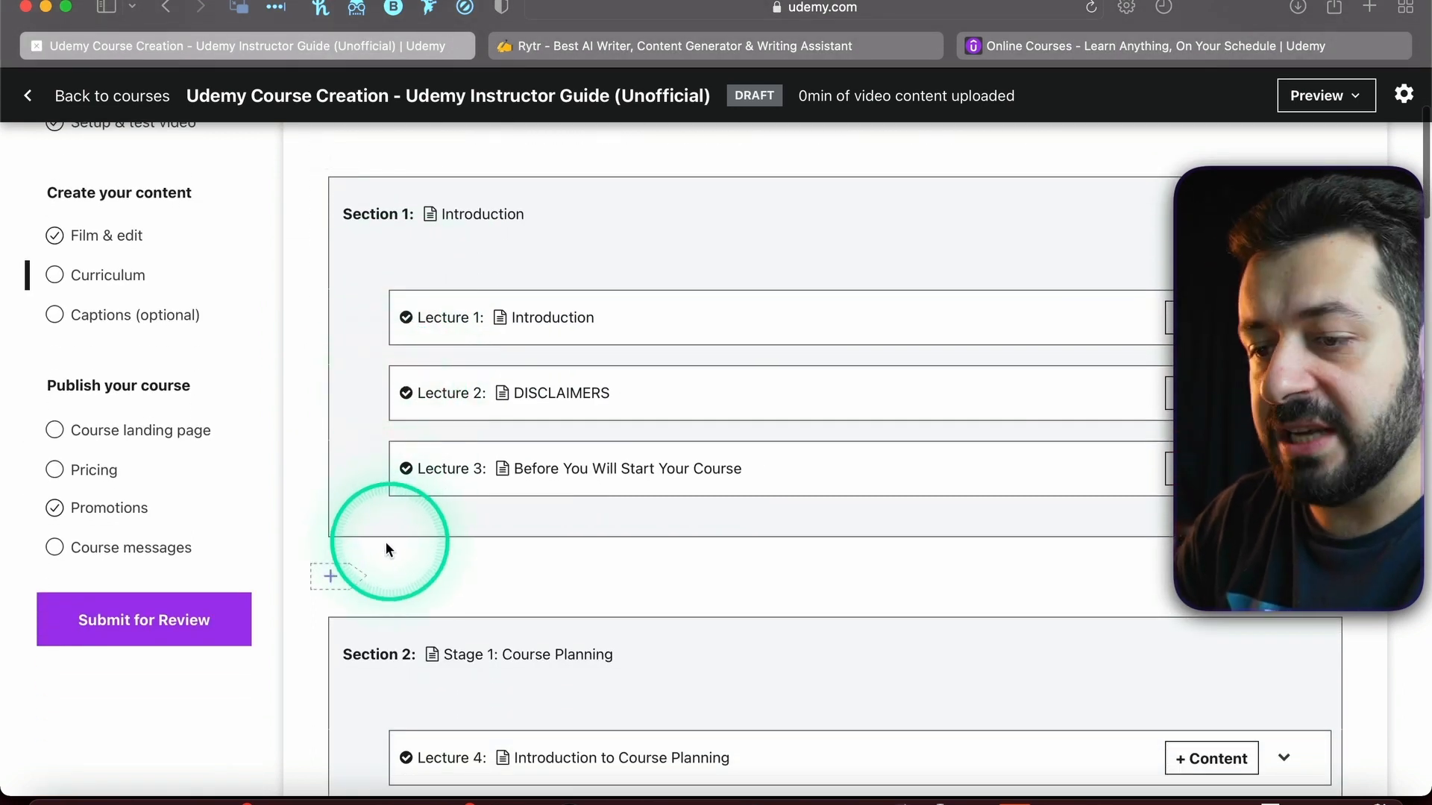
left_click(330, 578)
scroll(414, 573, "down", 3)
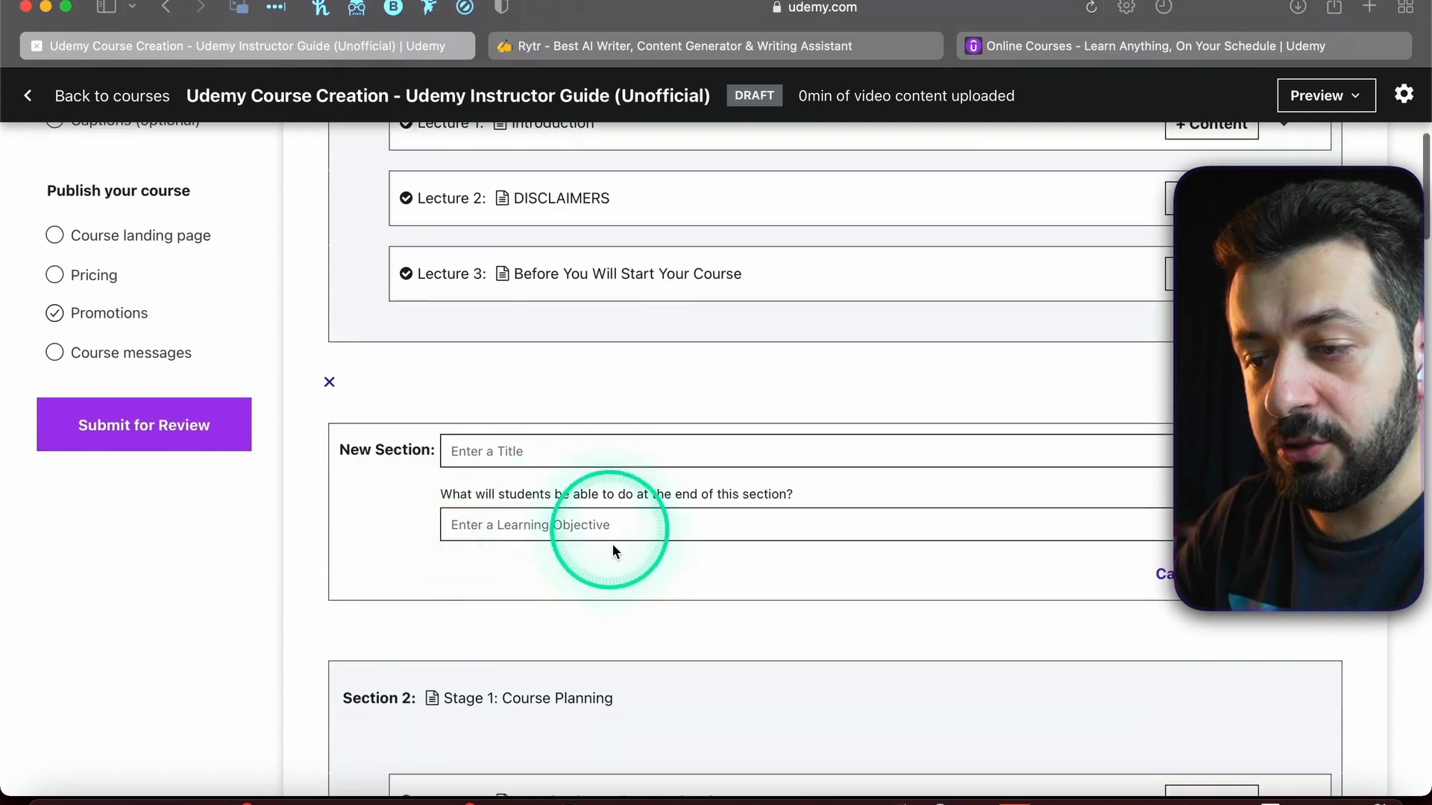
scroll(612, 544, "up", 2)
scroll(619, 571, "up", 1)
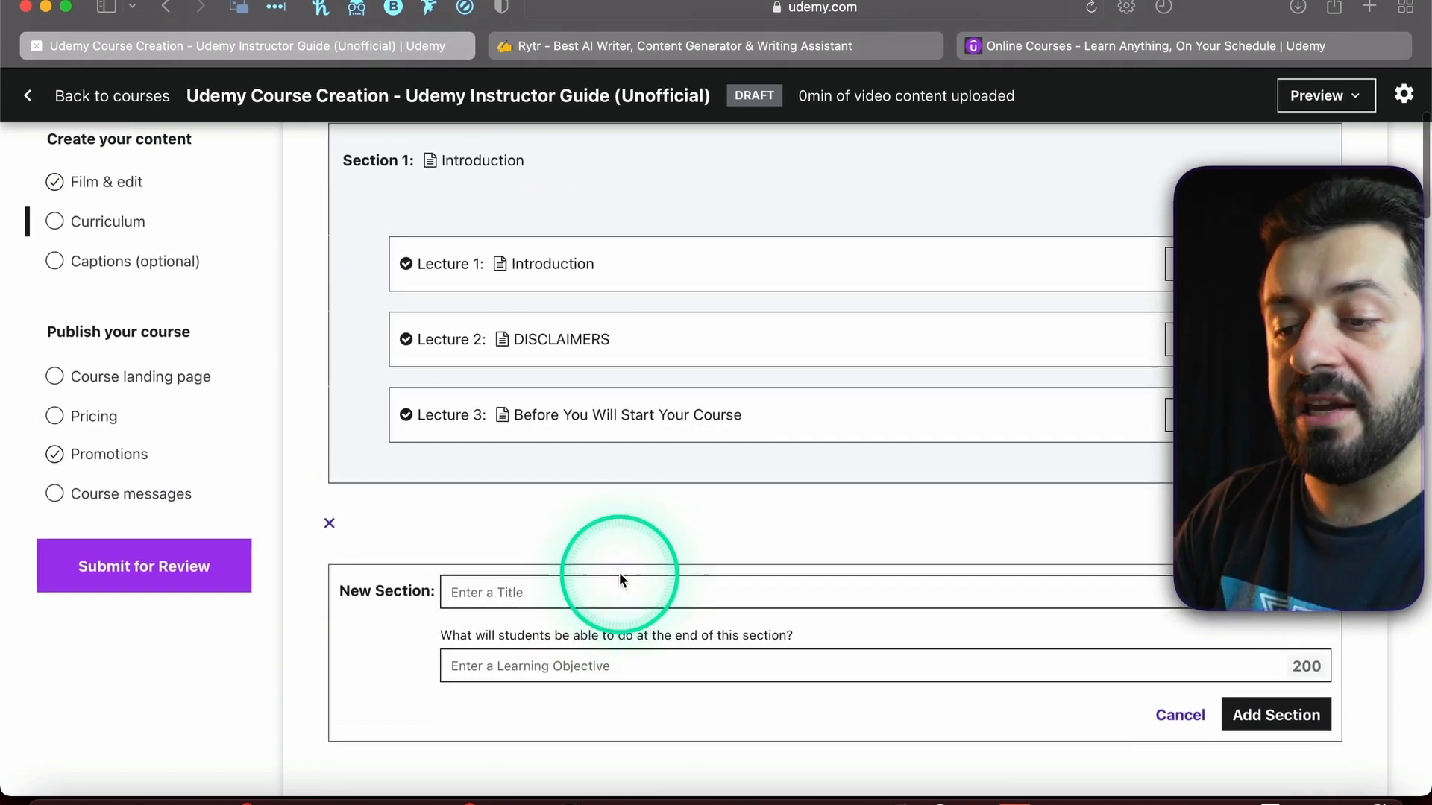
left_click(619, 576)
left_click(881, 651)
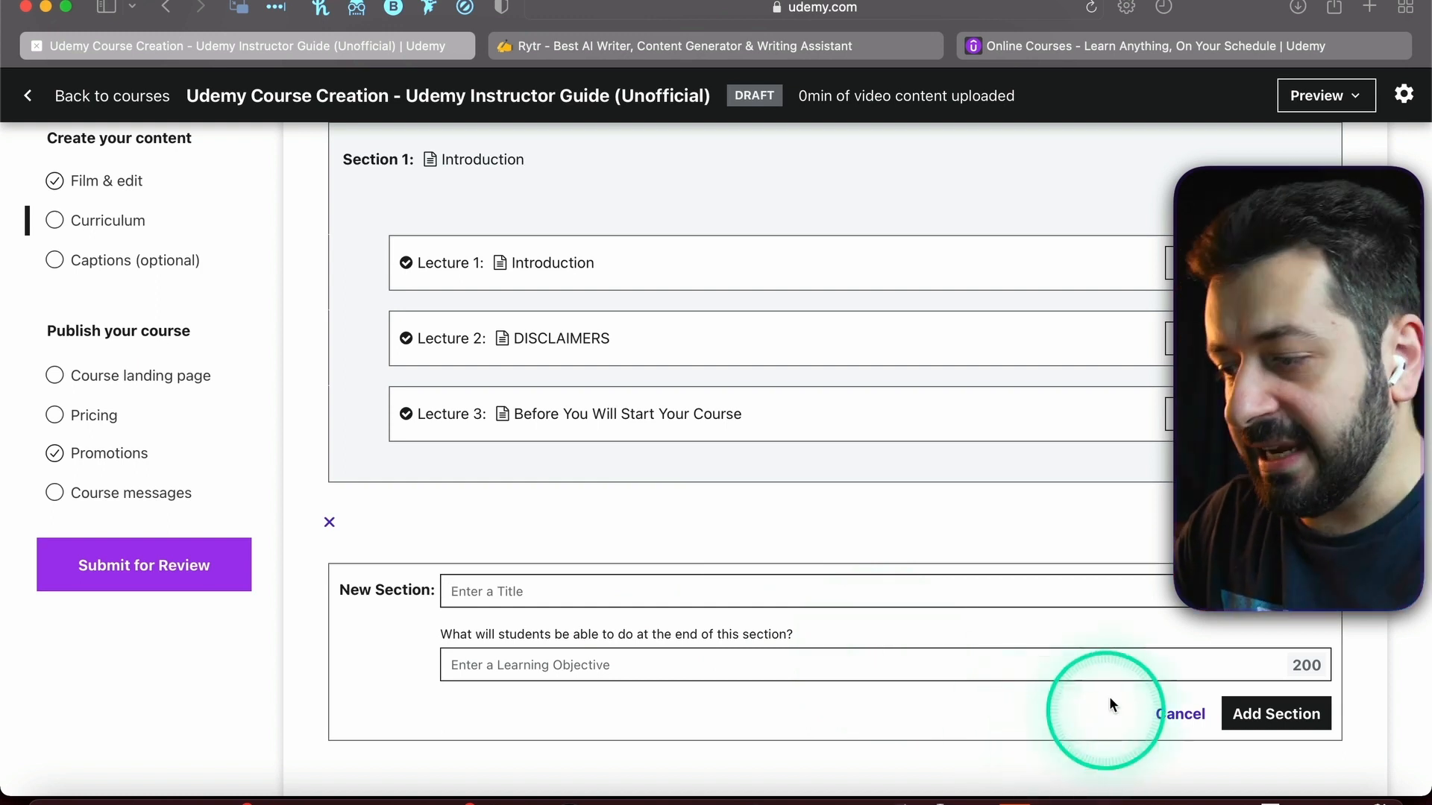
left_click(1162, 714)
Inspect the title and learning objective editor of Section 1, and leave it without saving
scroll(780, 597, "up", 5)
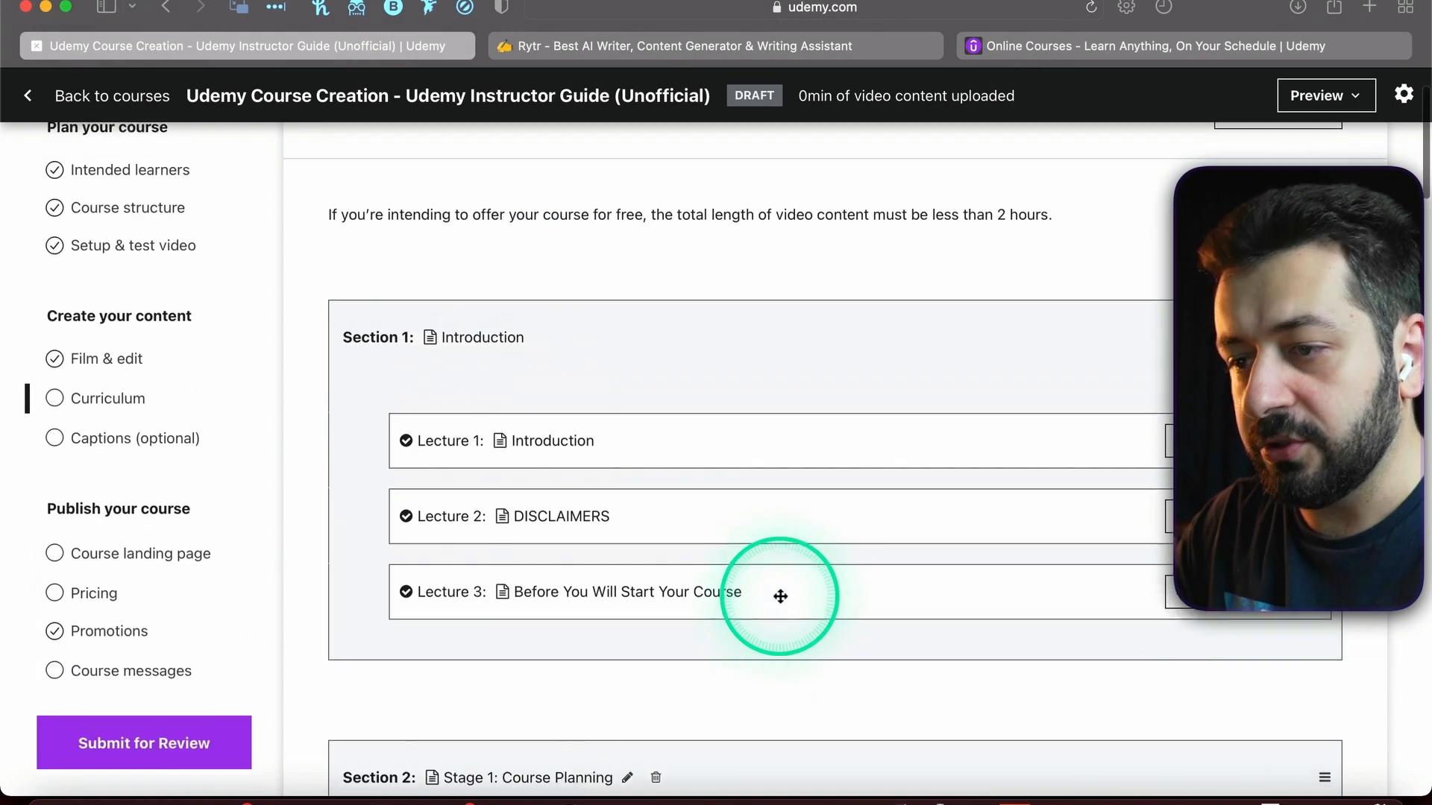
left_click(536, 339)
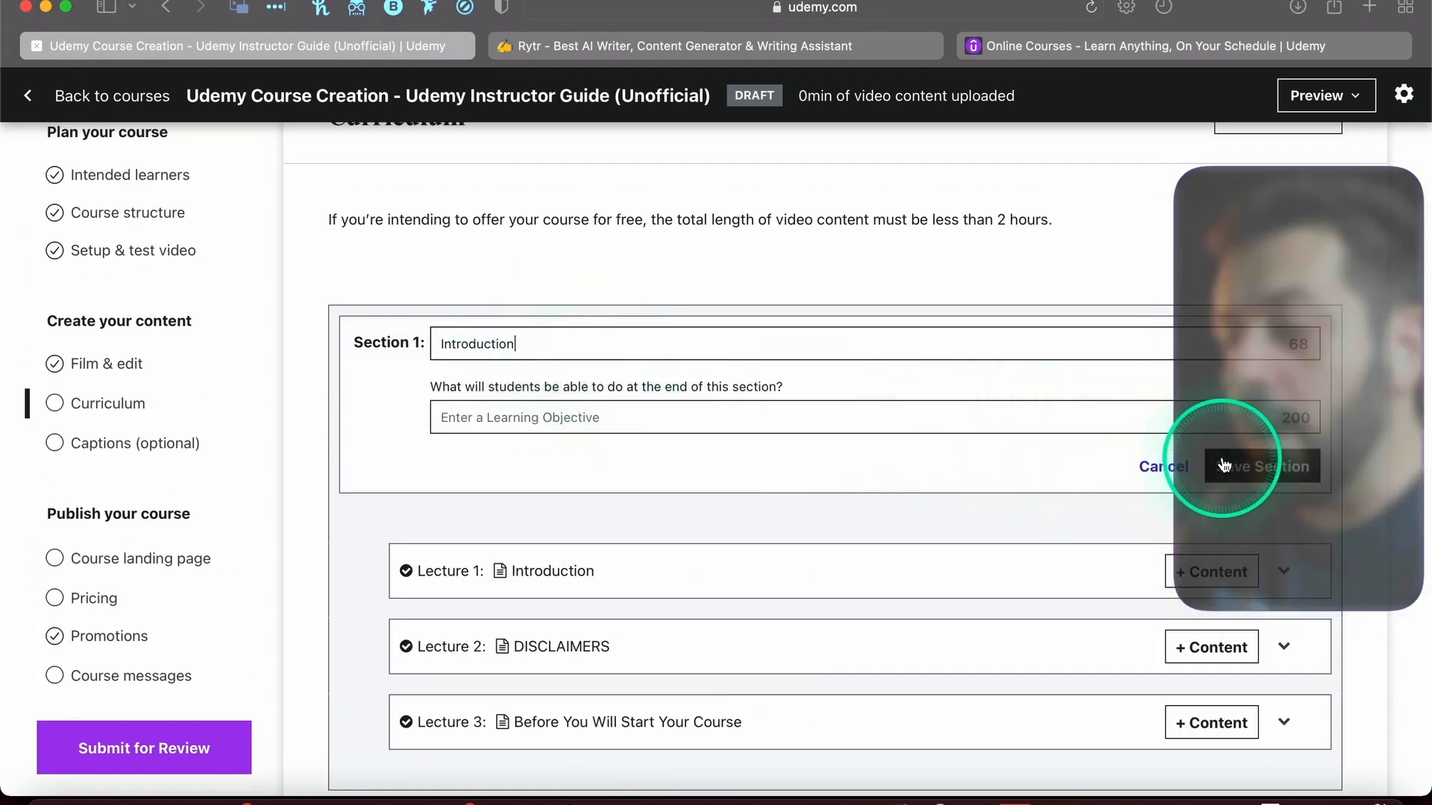
left_click(1158, 472)
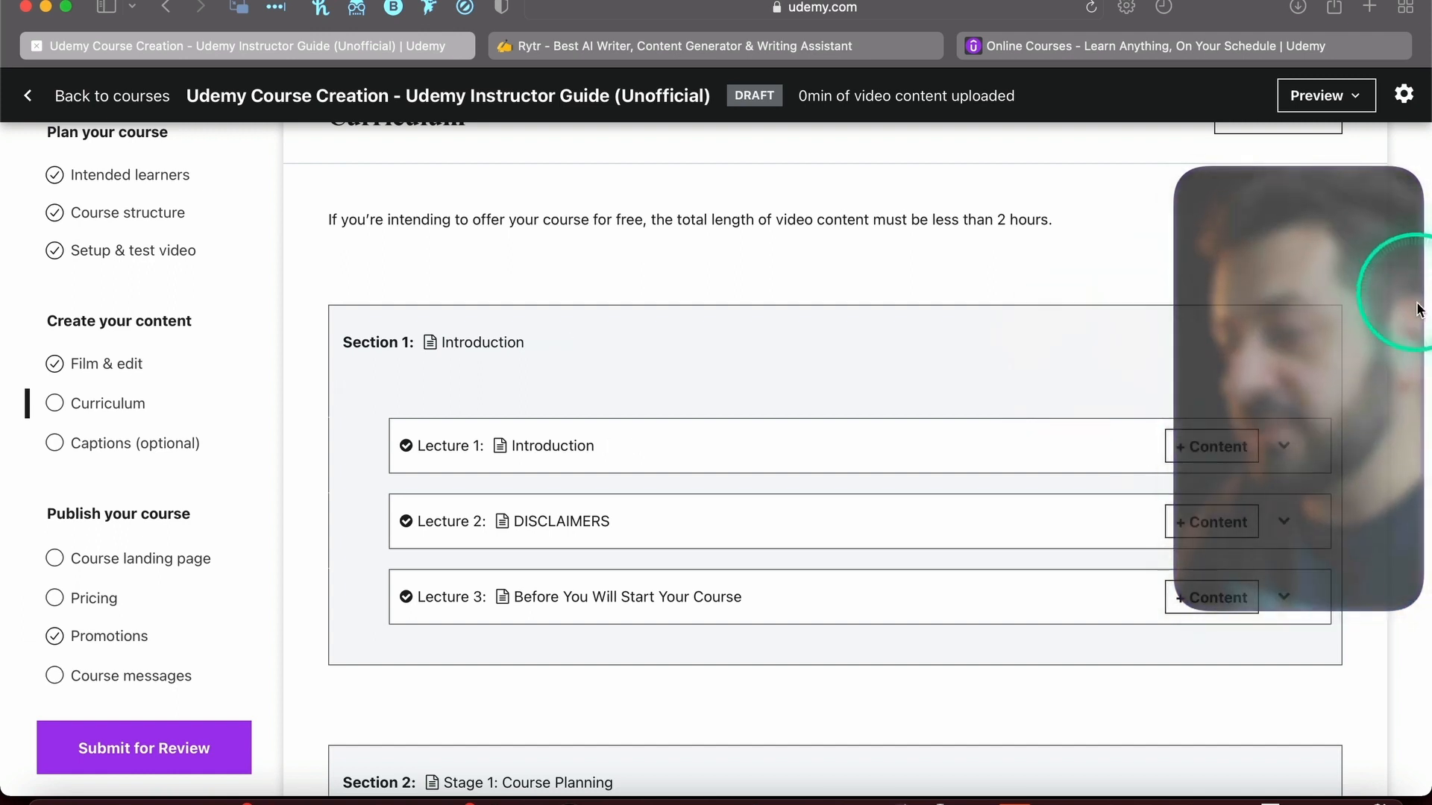
left_click(537, 341)
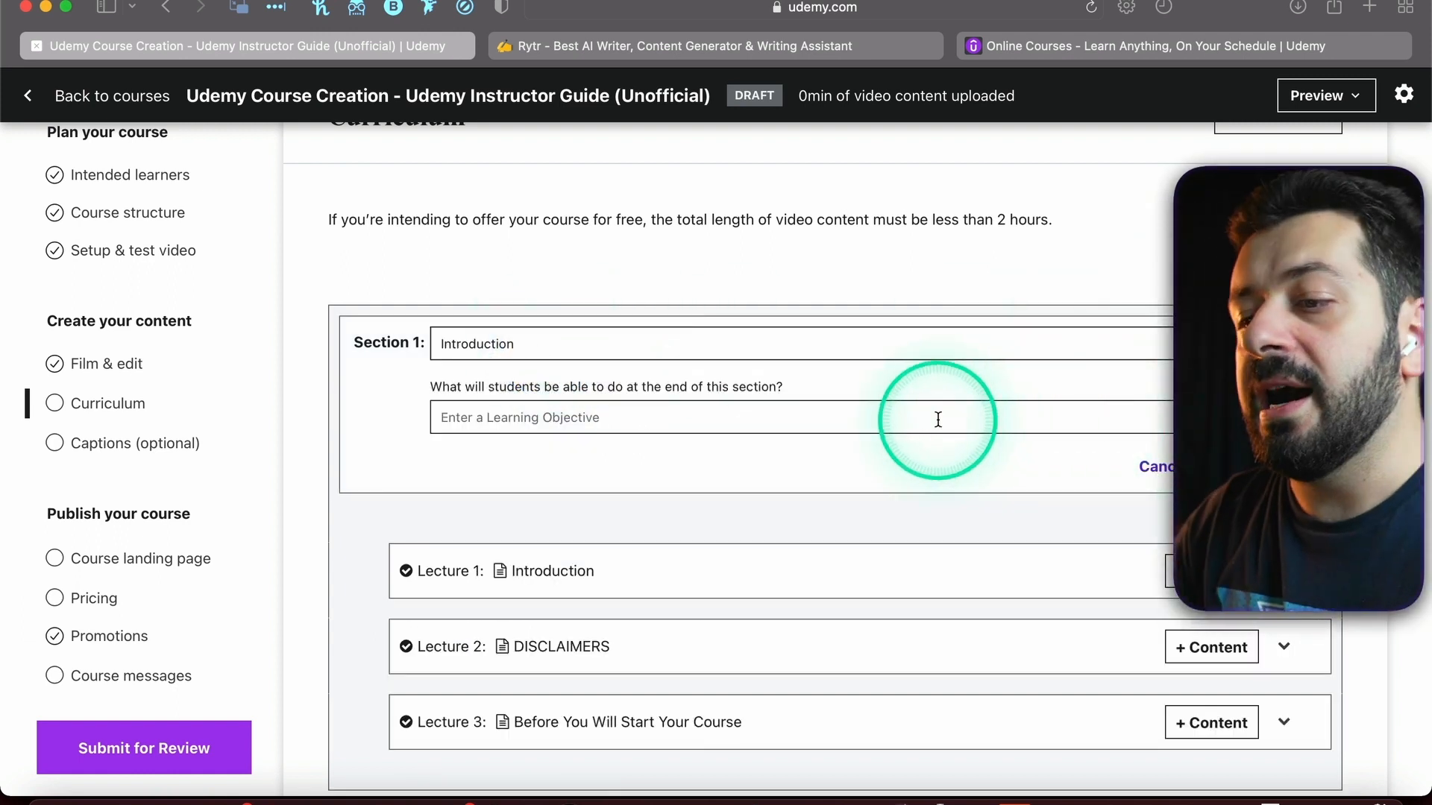
left_click(1152, 466)
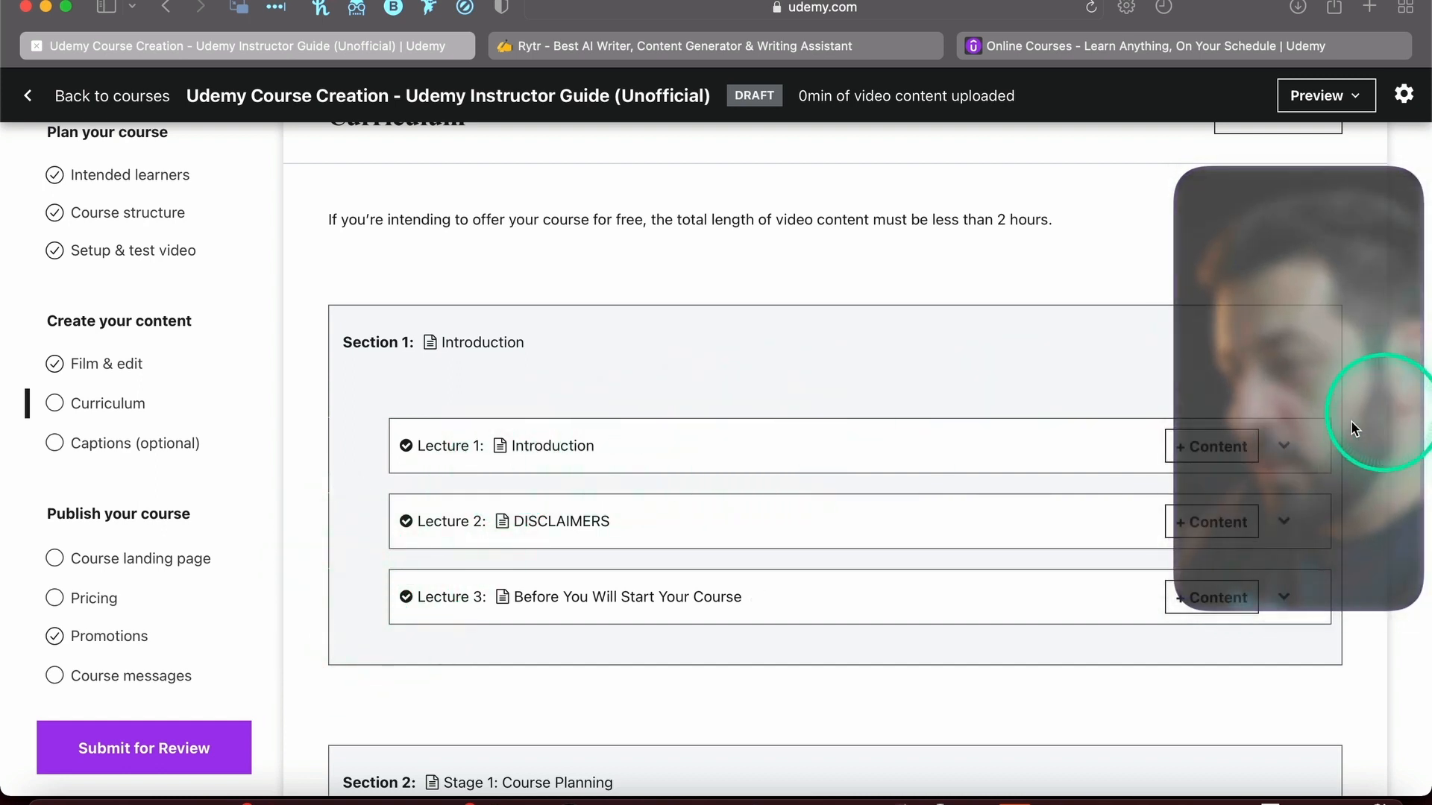
Expand Lecture 1 and examine the curriculum item types that can be inserted above it in Section 1
left_click(1283, 445)
left_click(367, 391)
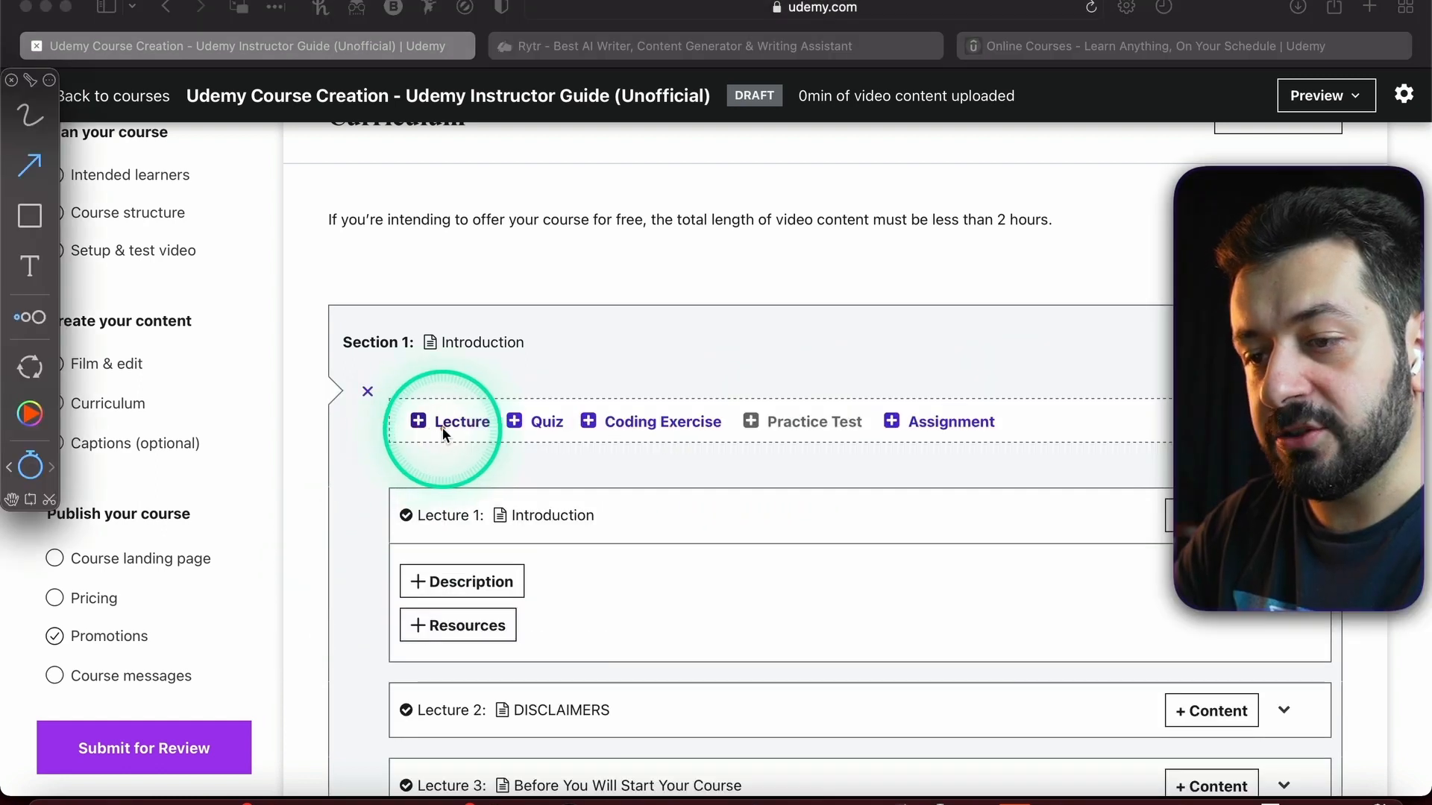
key("s")
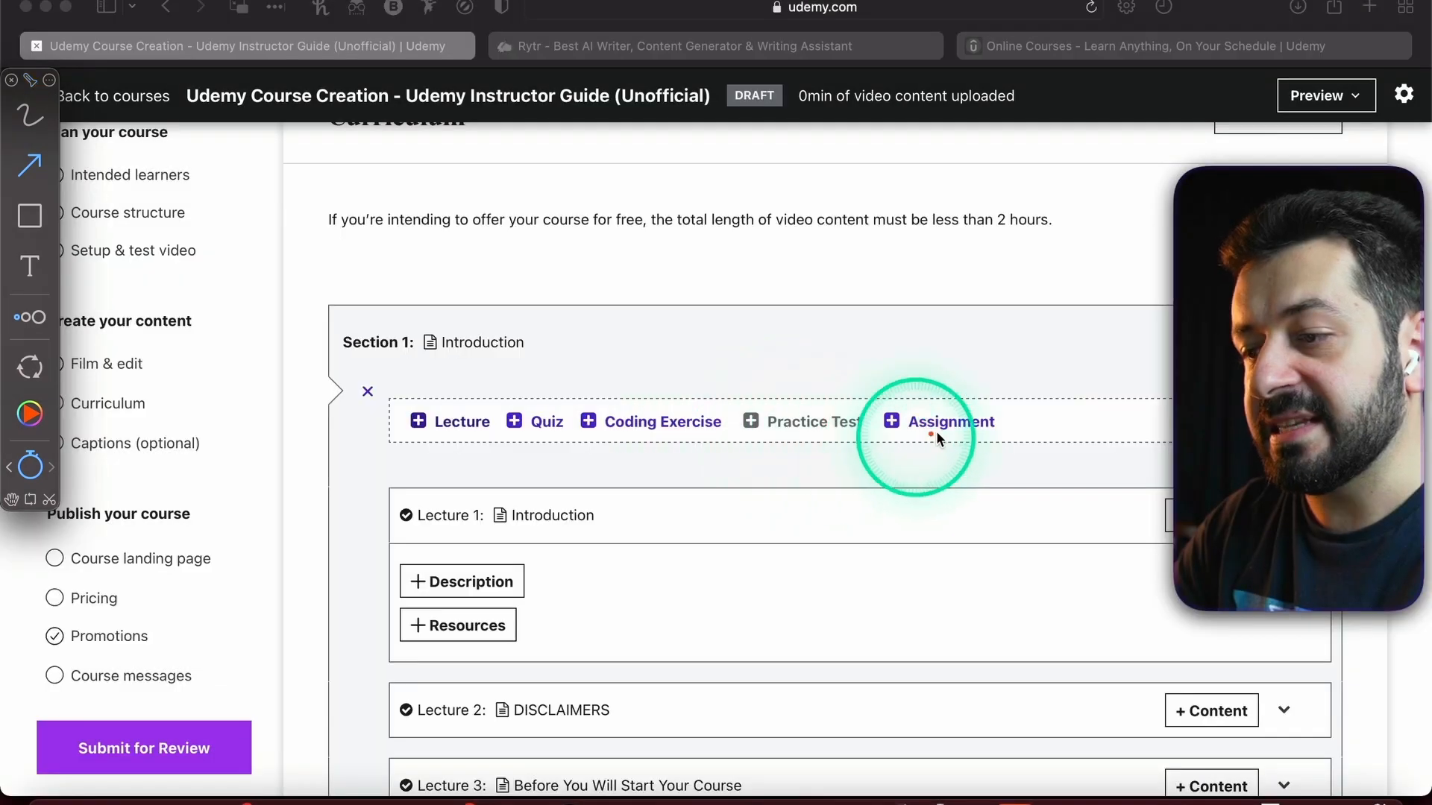
key("m")
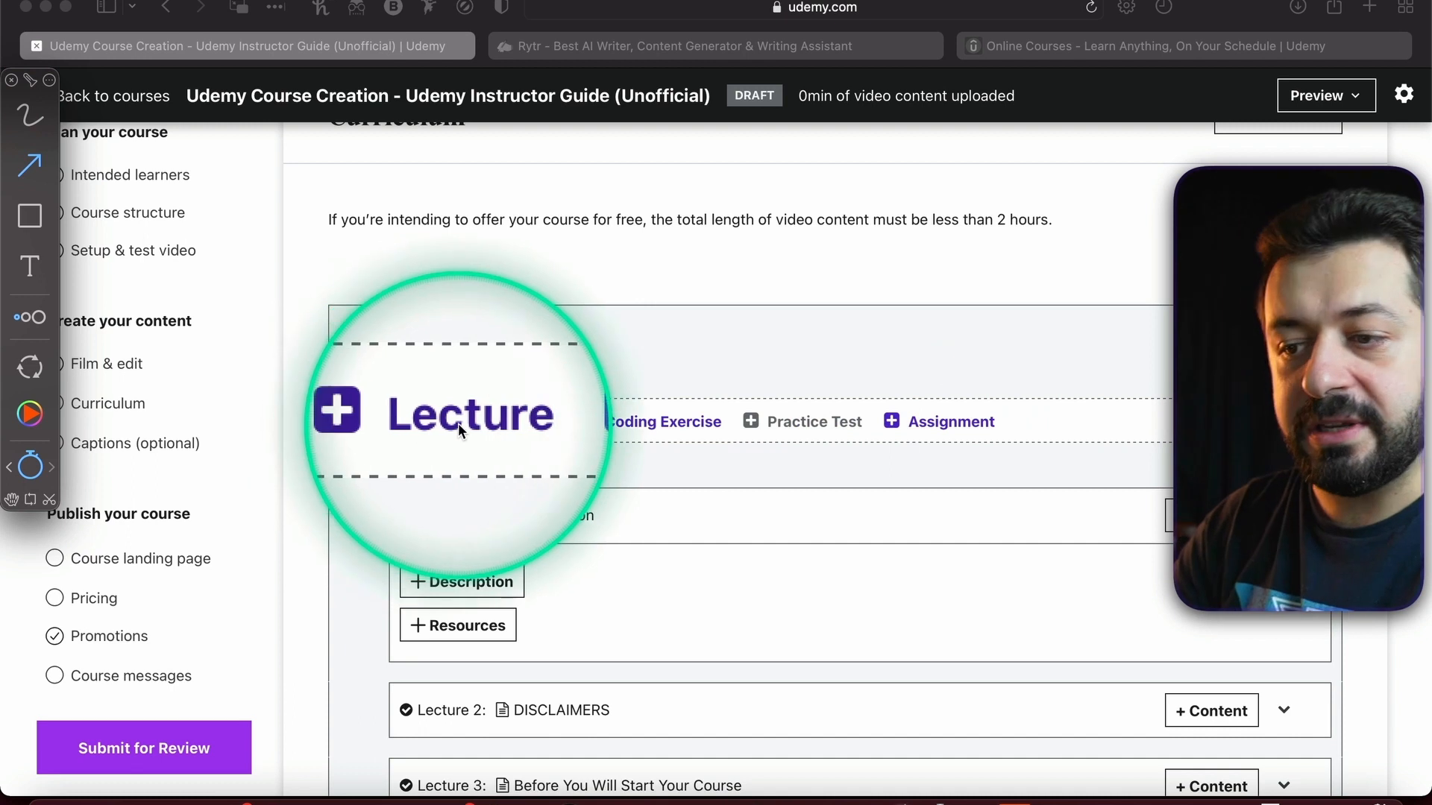
key("m")
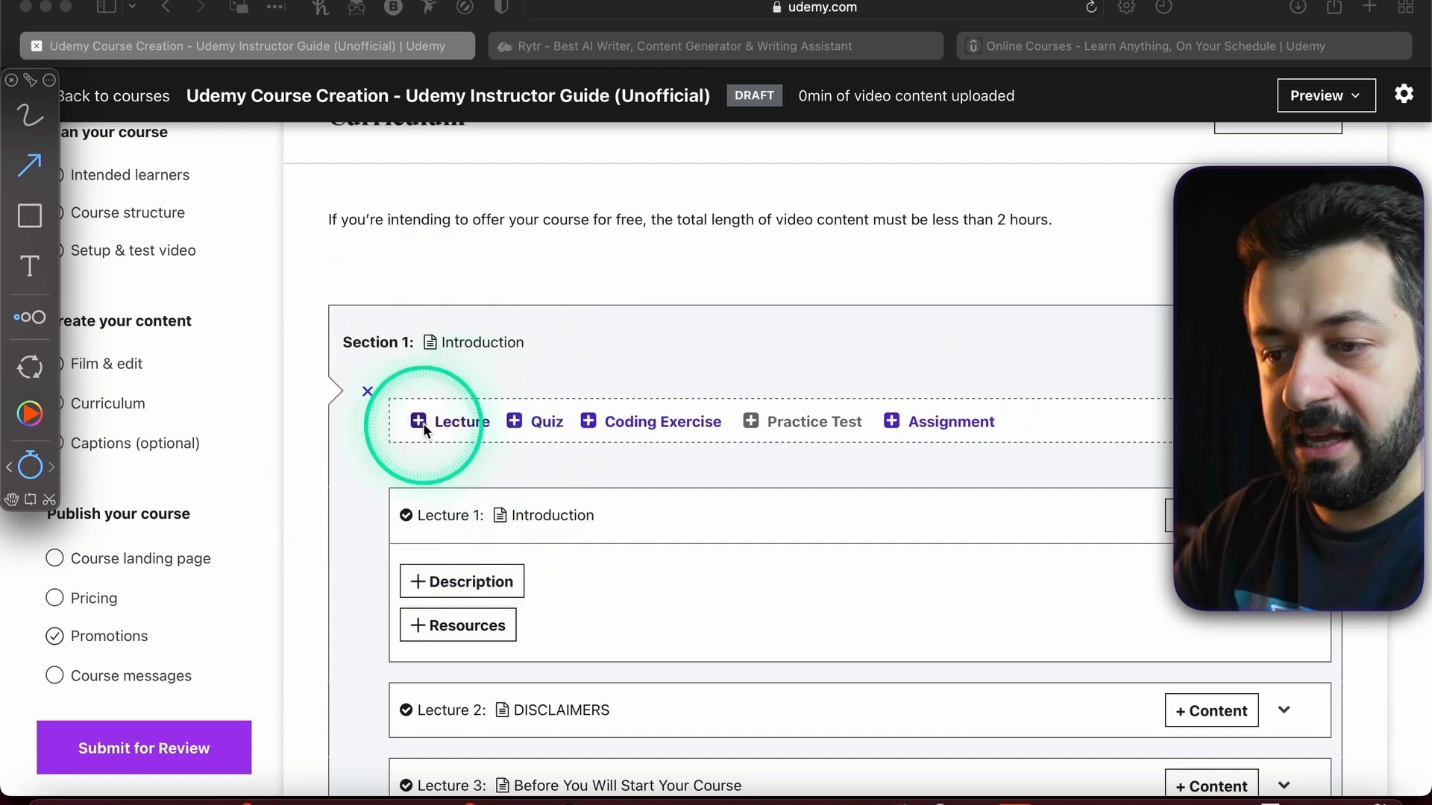
left_click(367, 394)
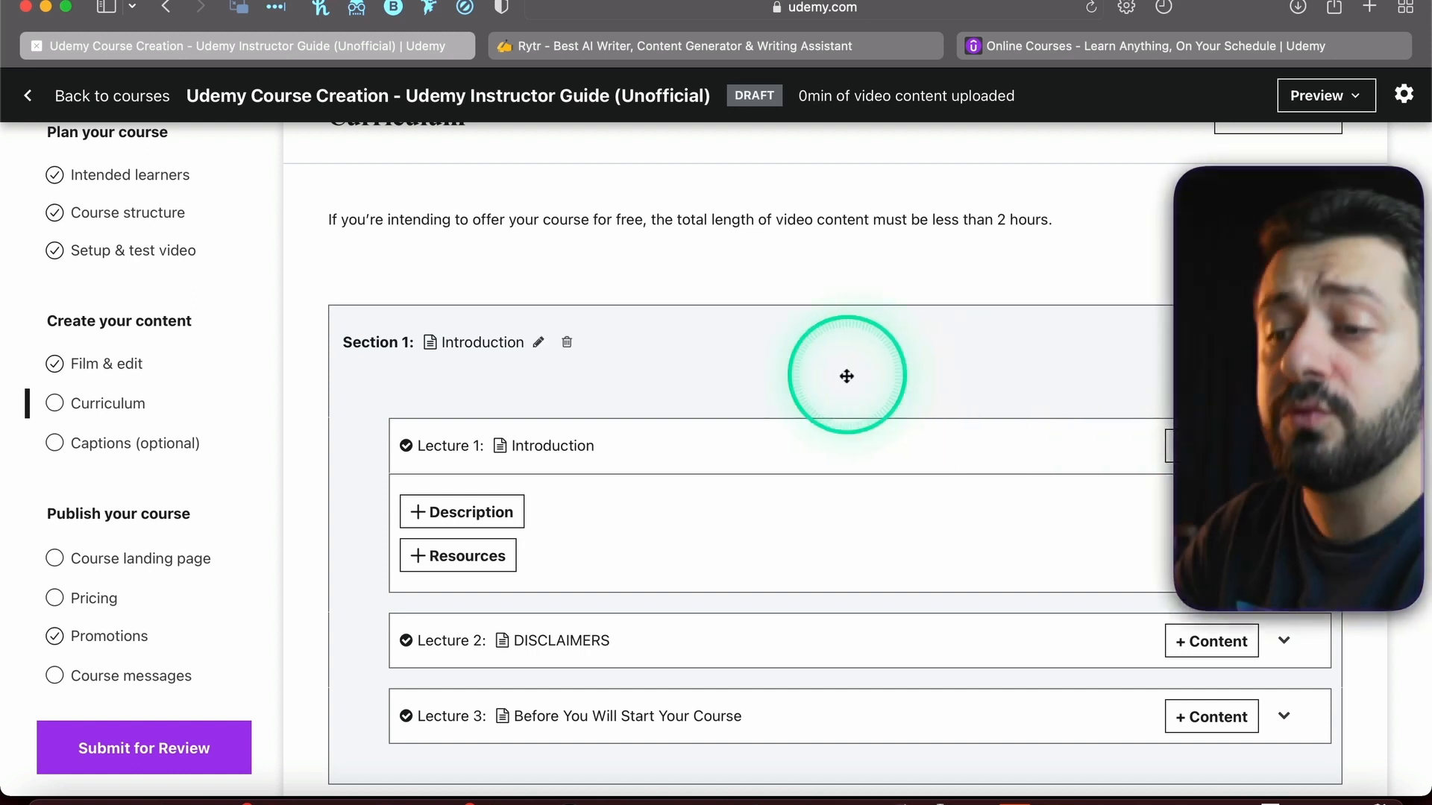
Inspect the title editor and the description editor of Lecture 1, leaving both without saving
left_click(606, 446)
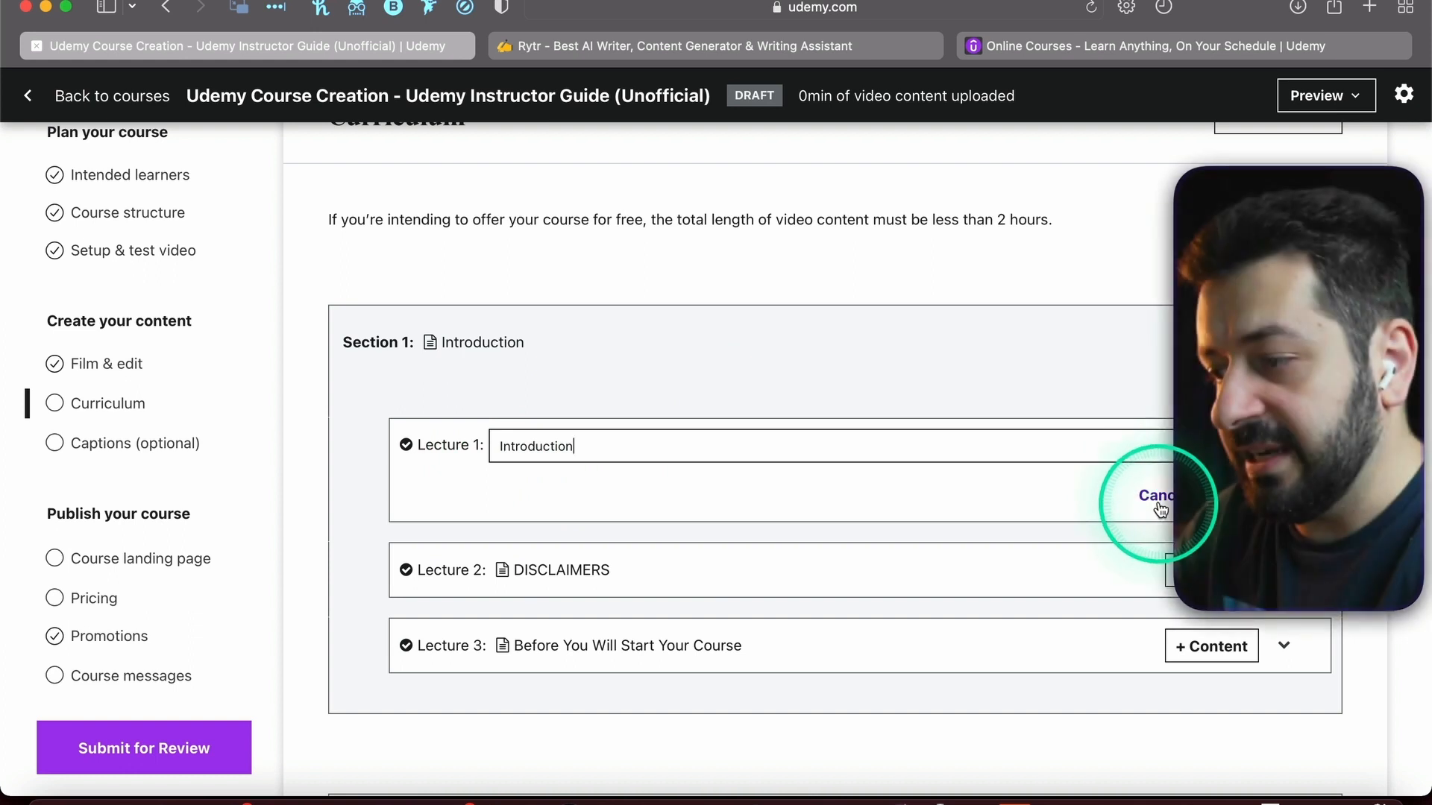
left_click(1157, 508)
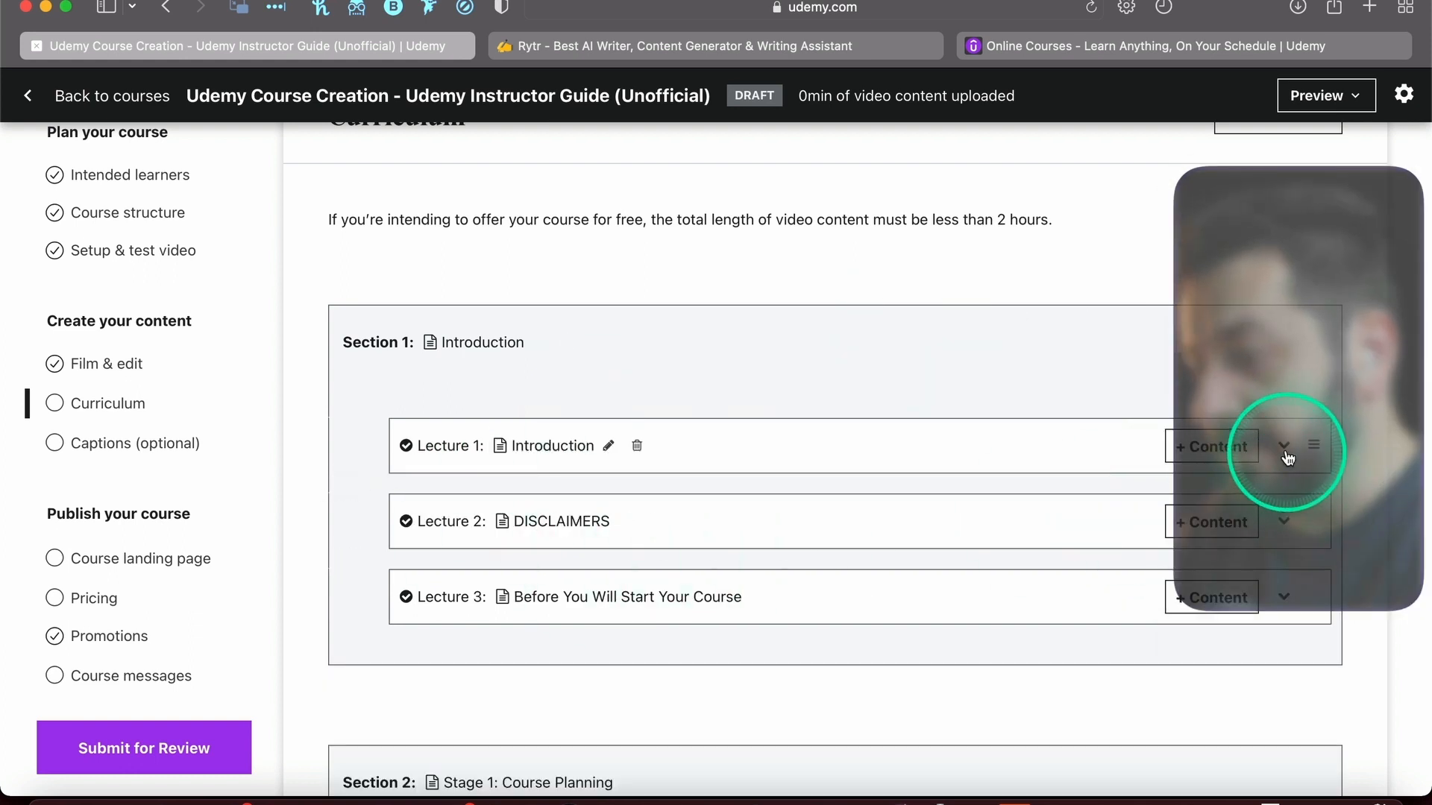
left_click(1286, 453)
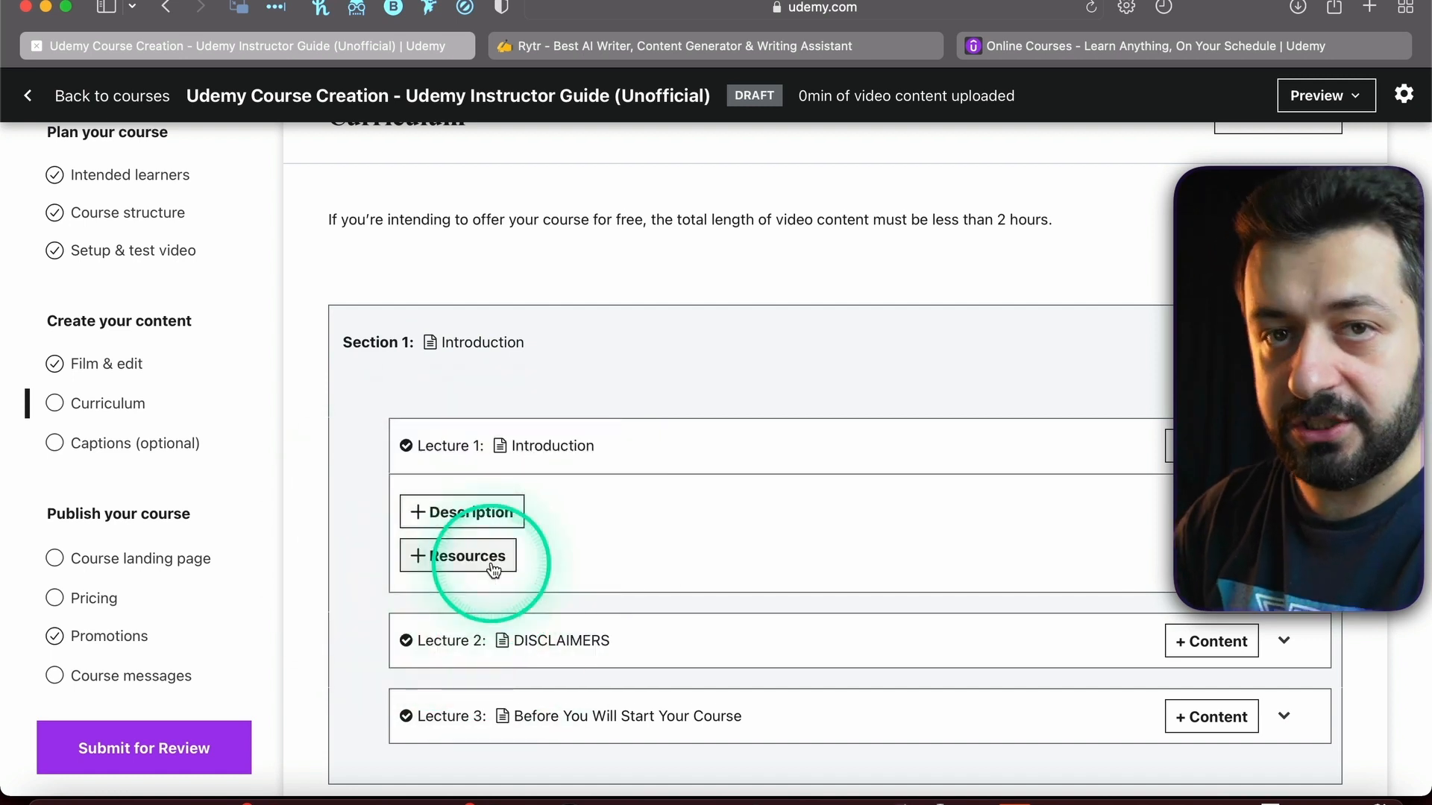
left_click(450, 512)
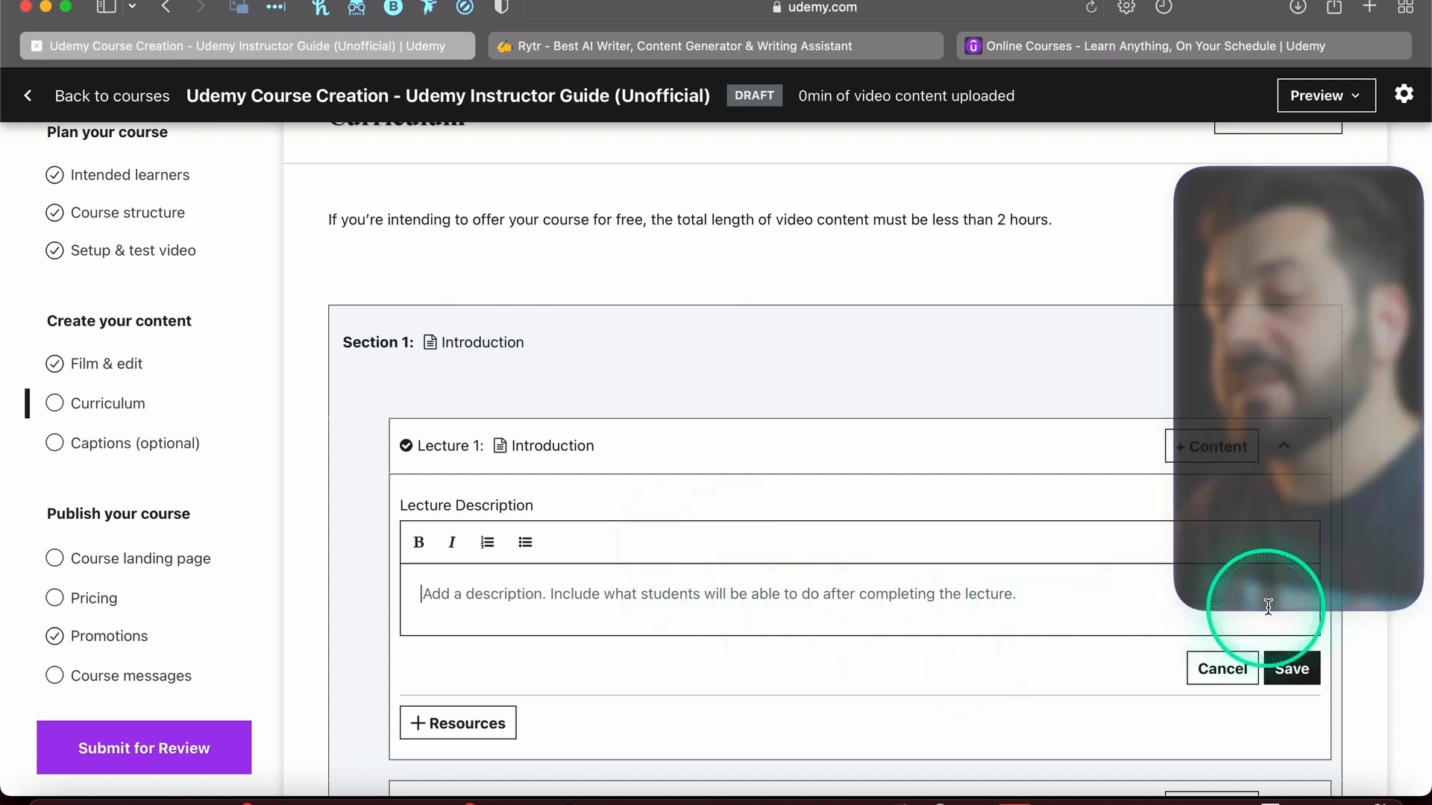
left_click(1236, 664)
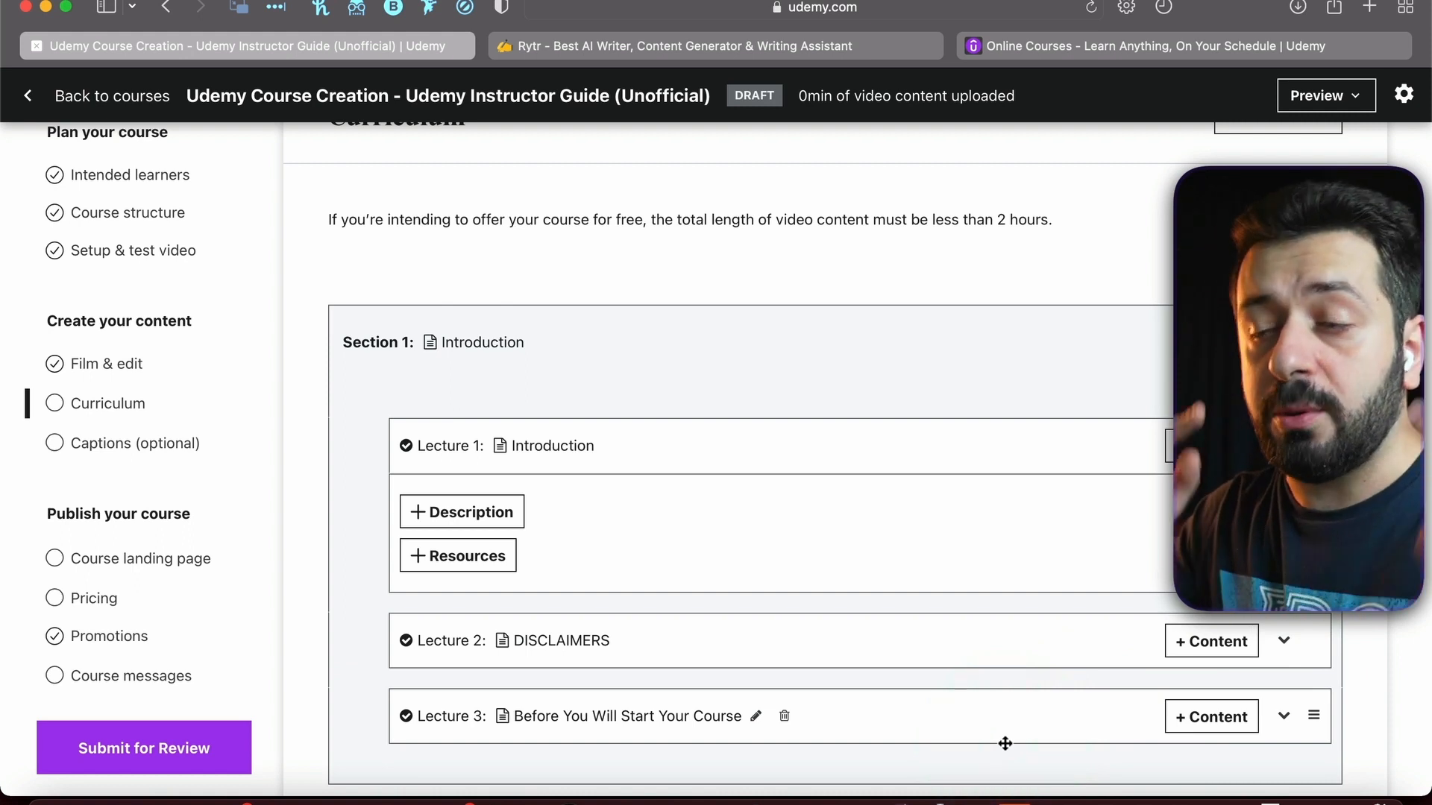
Examine the resource options for Lecture 1: downloadable file, adding from library, external resource and source code
left_click(630, 496)
left_click(449, 556)
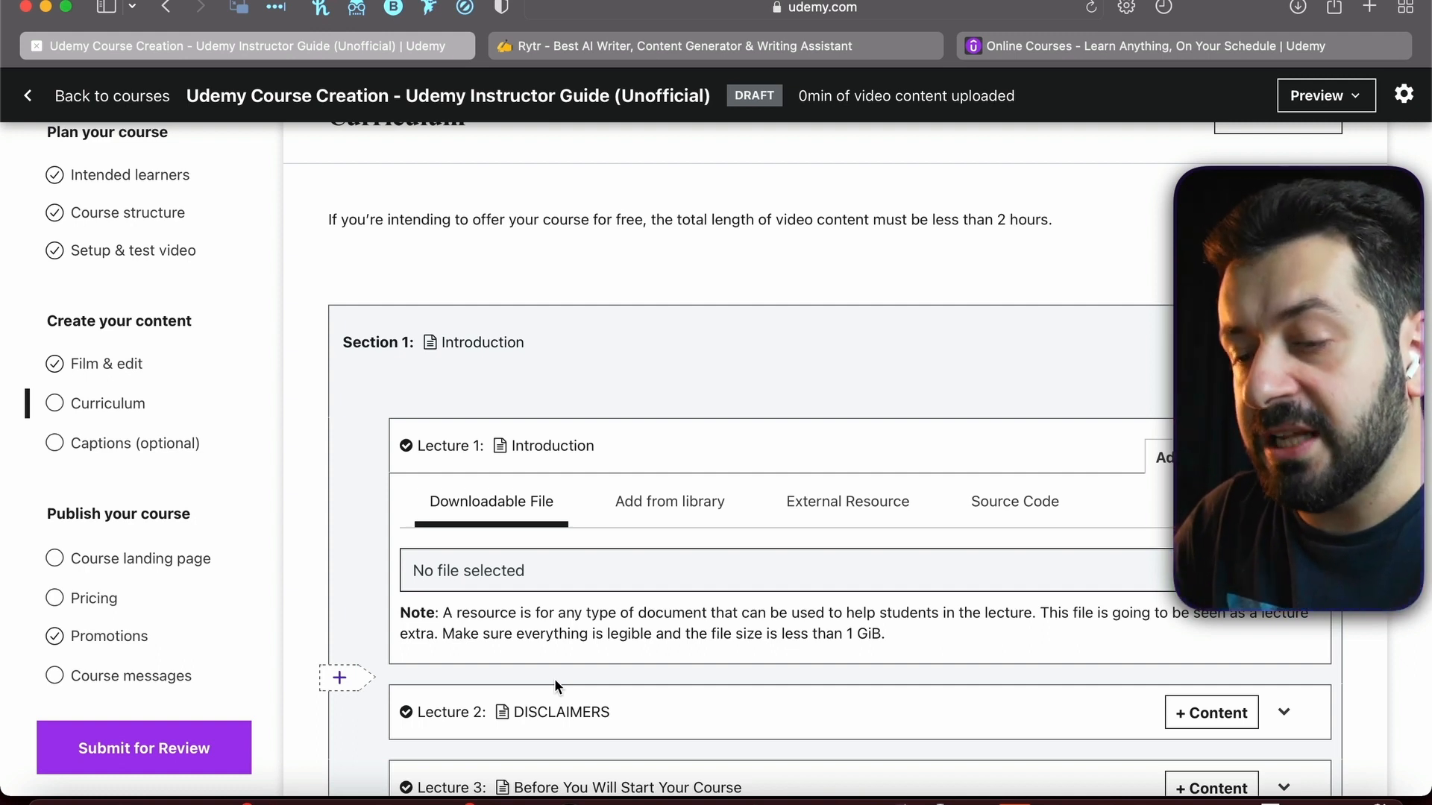
left_click(709, 513)
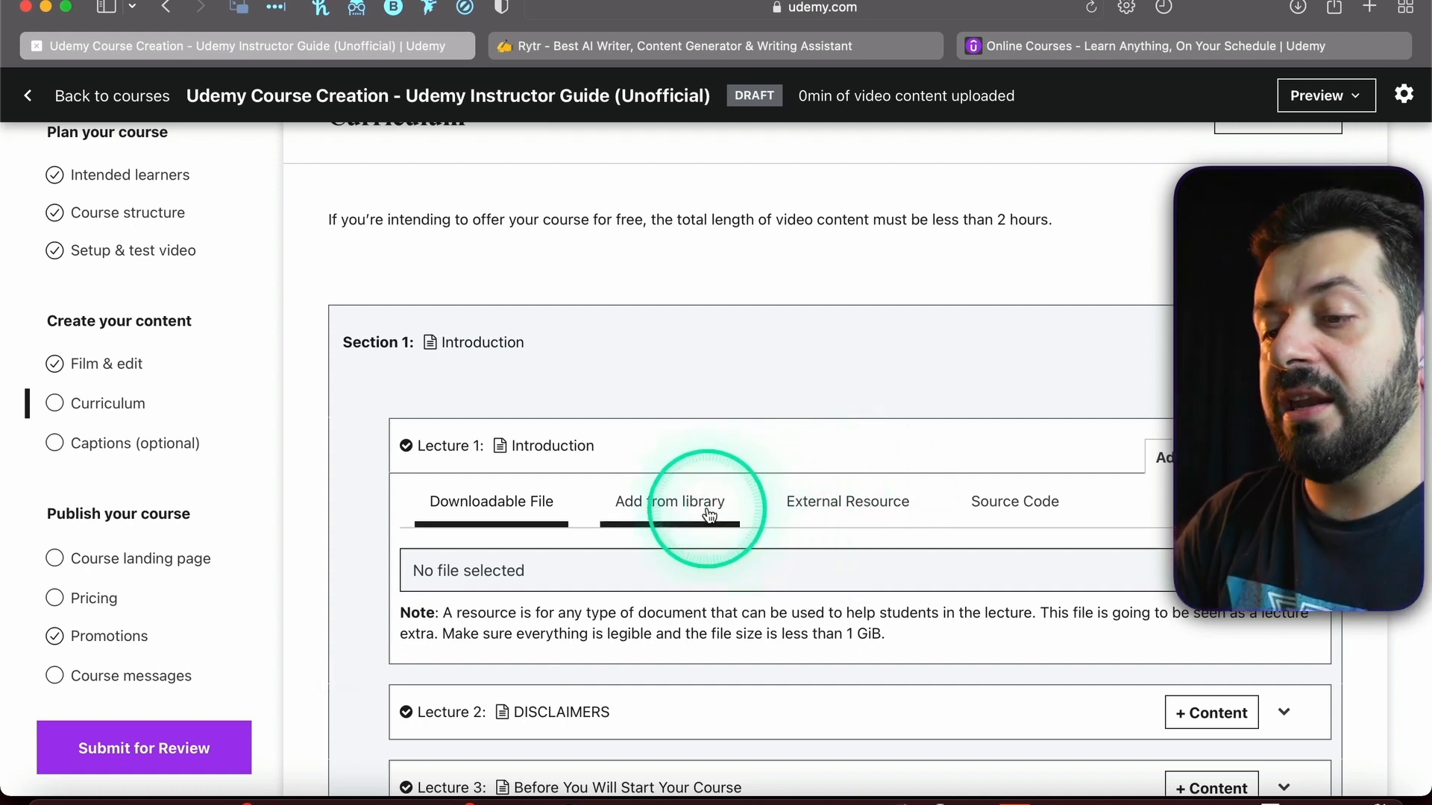
left_click(679, 515)
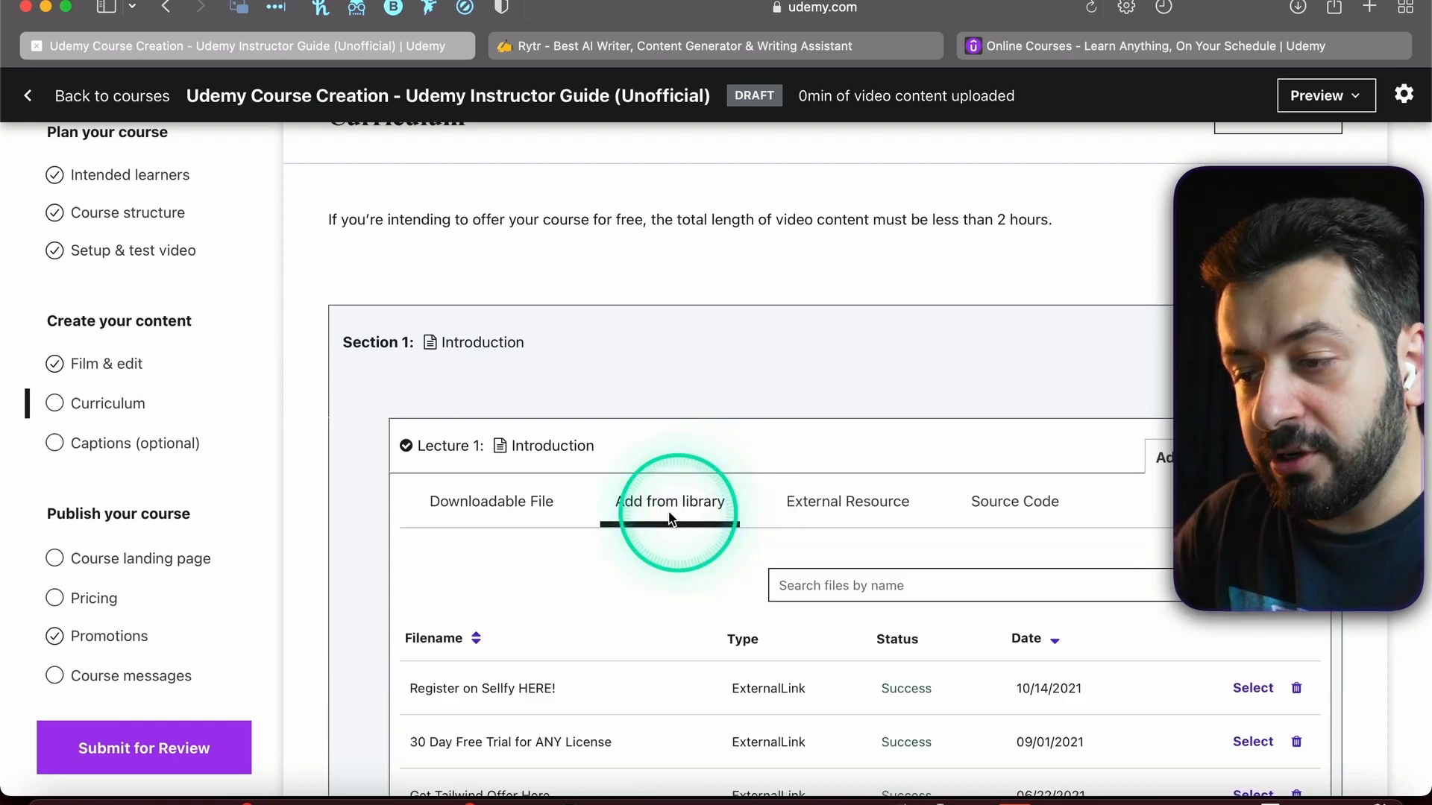
left_click(489, 506)
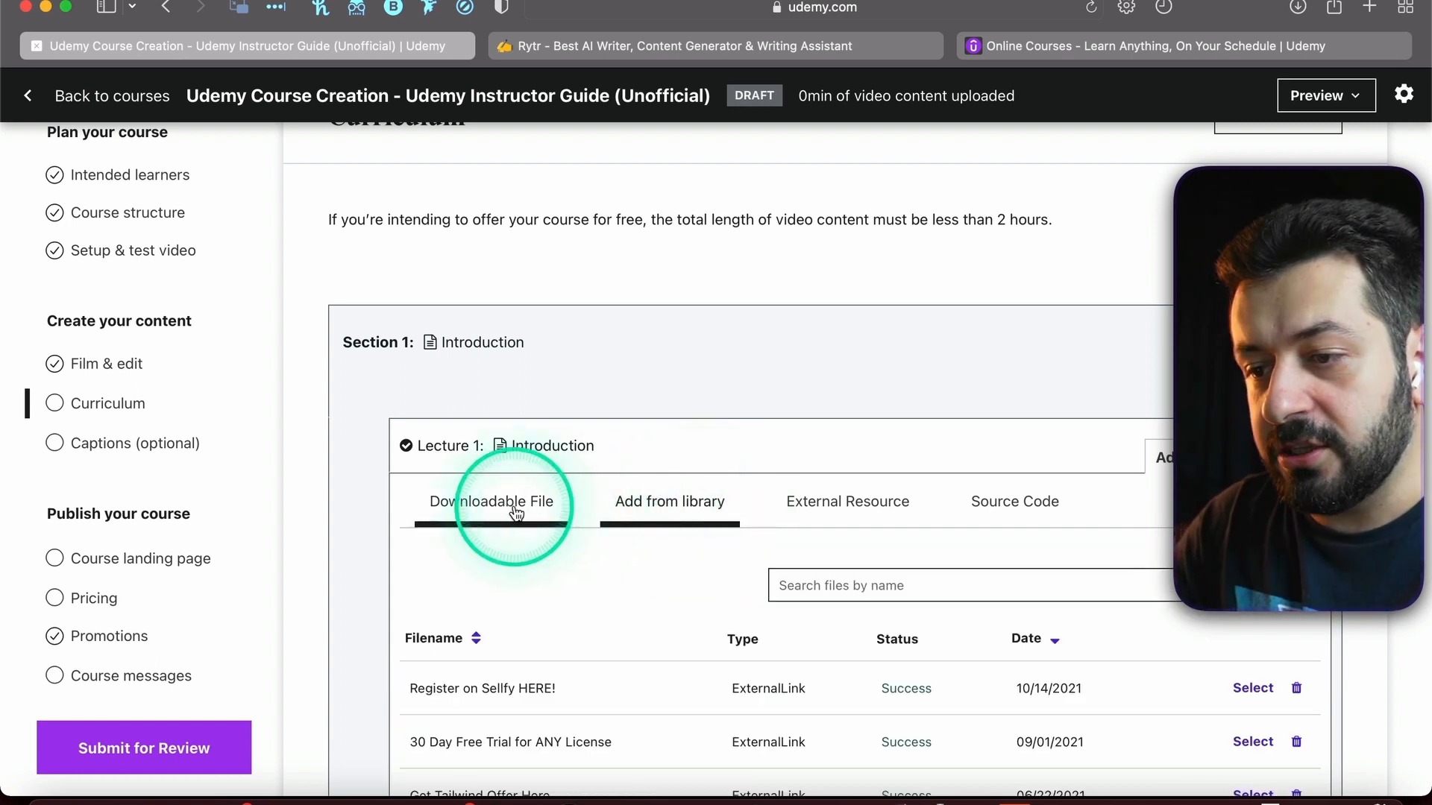
left_click(652, 515)
scroll(583, 586, "down", 3)
scroll(583, 587, "up", 2)
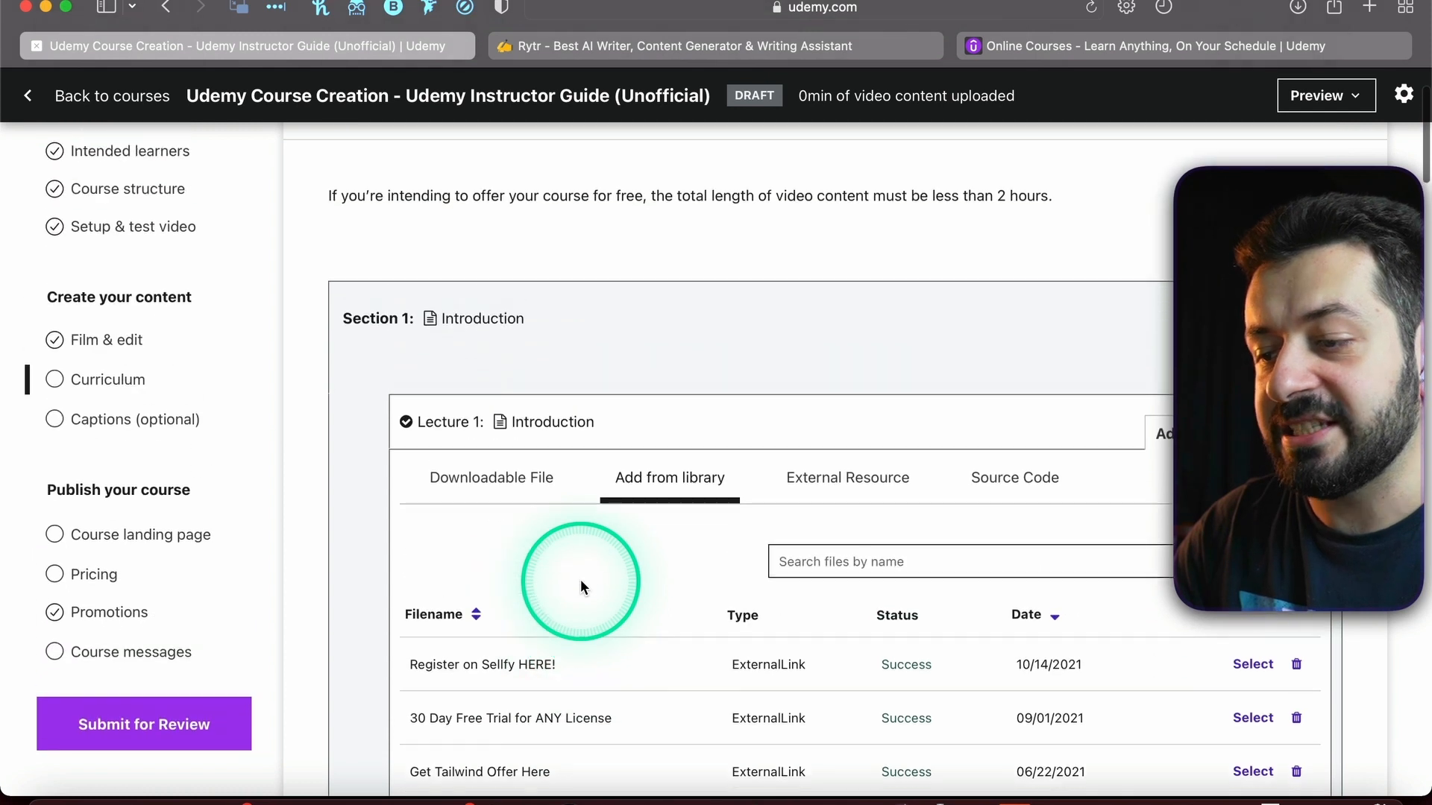
scroll(581, 581, "up", 1)
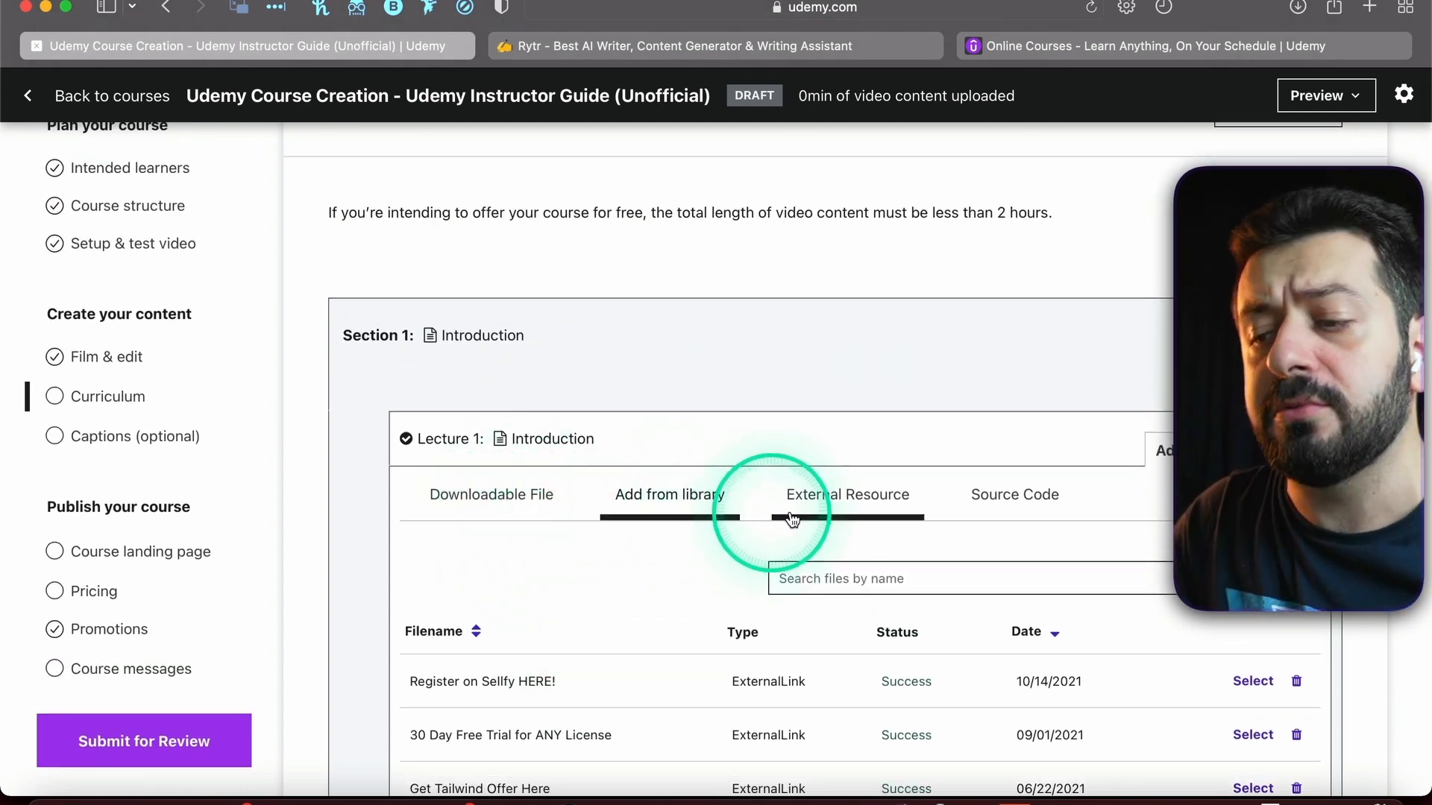
left_click(879, 512)
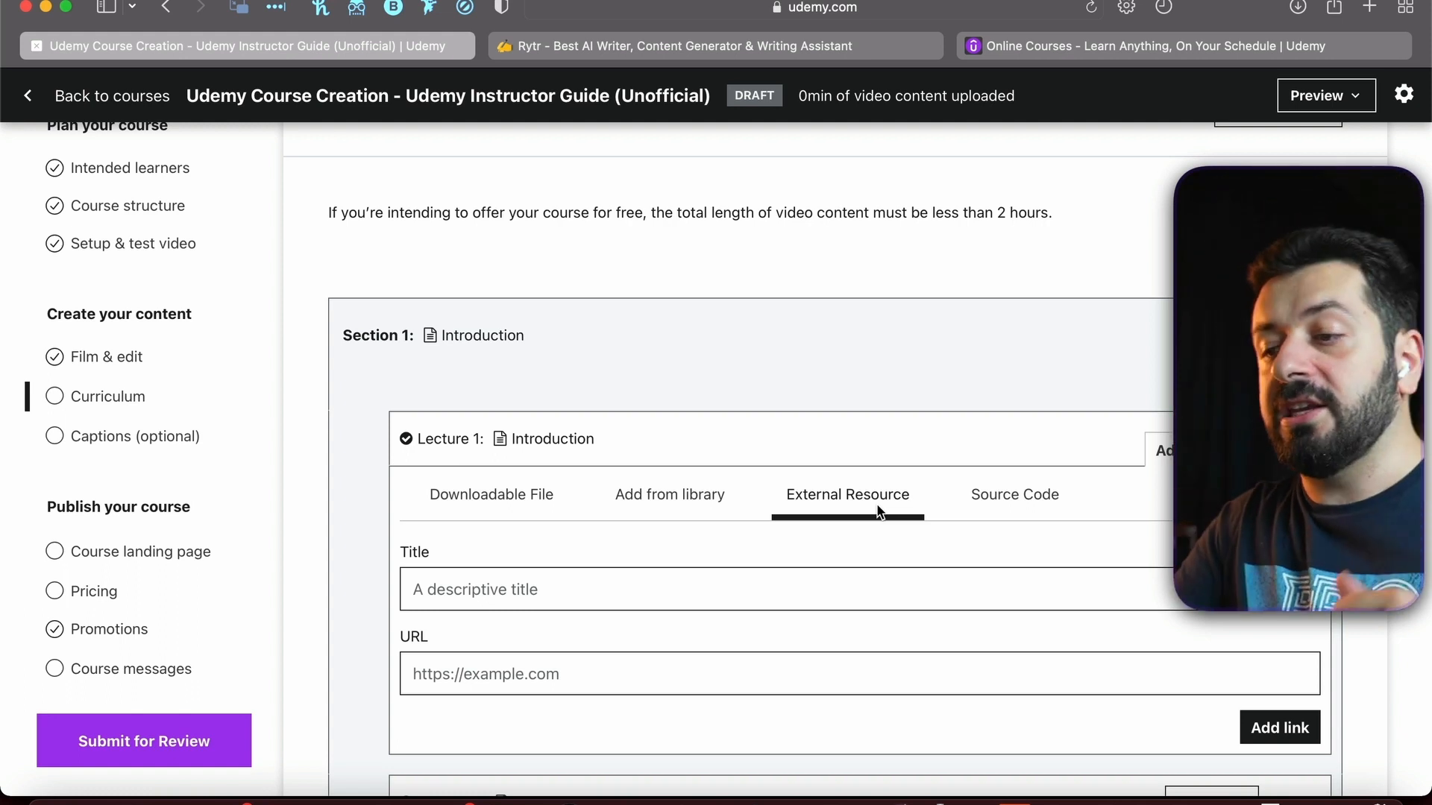
left_click(1025, 511)
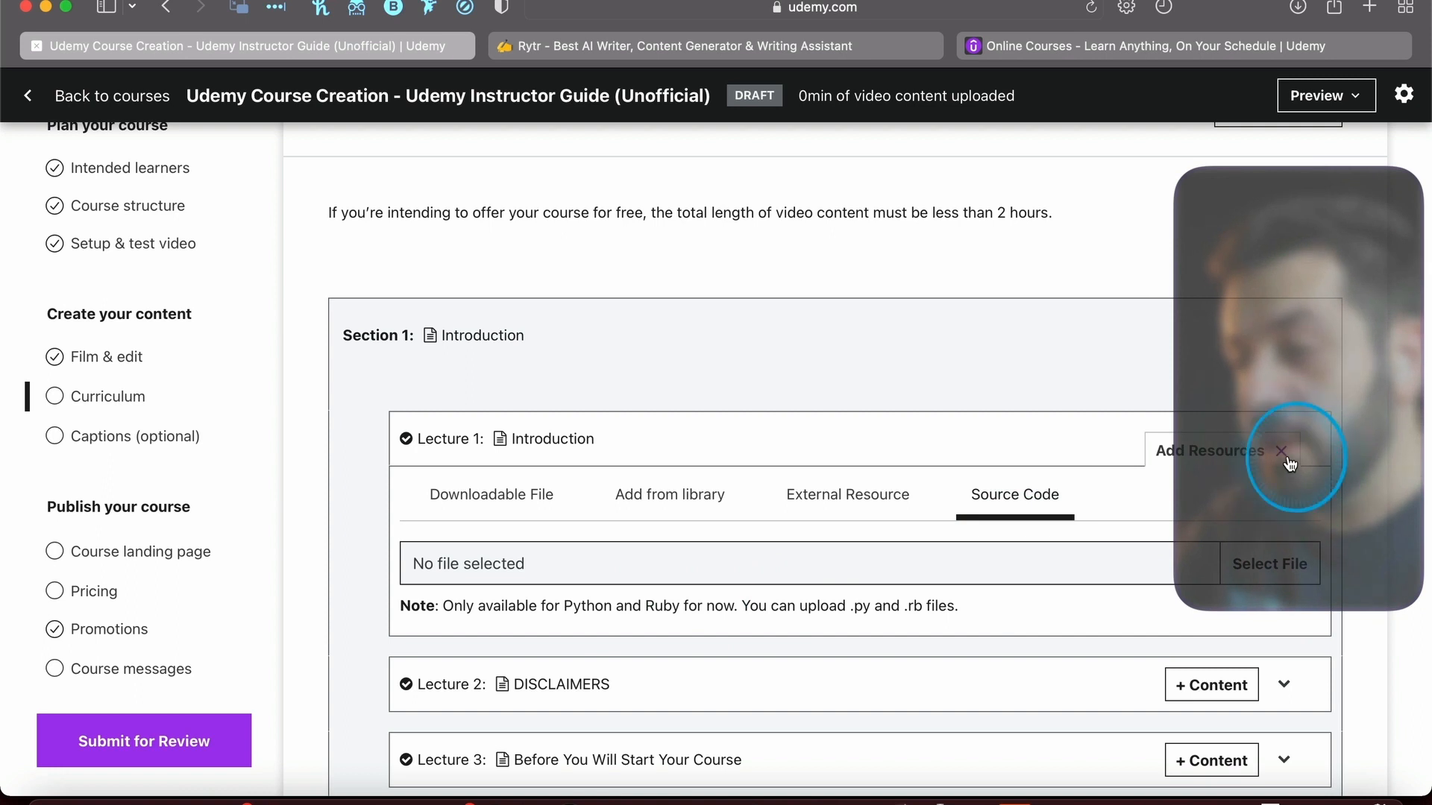
Examine the main content types for Lecture 1: Video, Video & Slide Mashup and Article; leave without adding any and collapse the lecture
left_click(1282, 453)
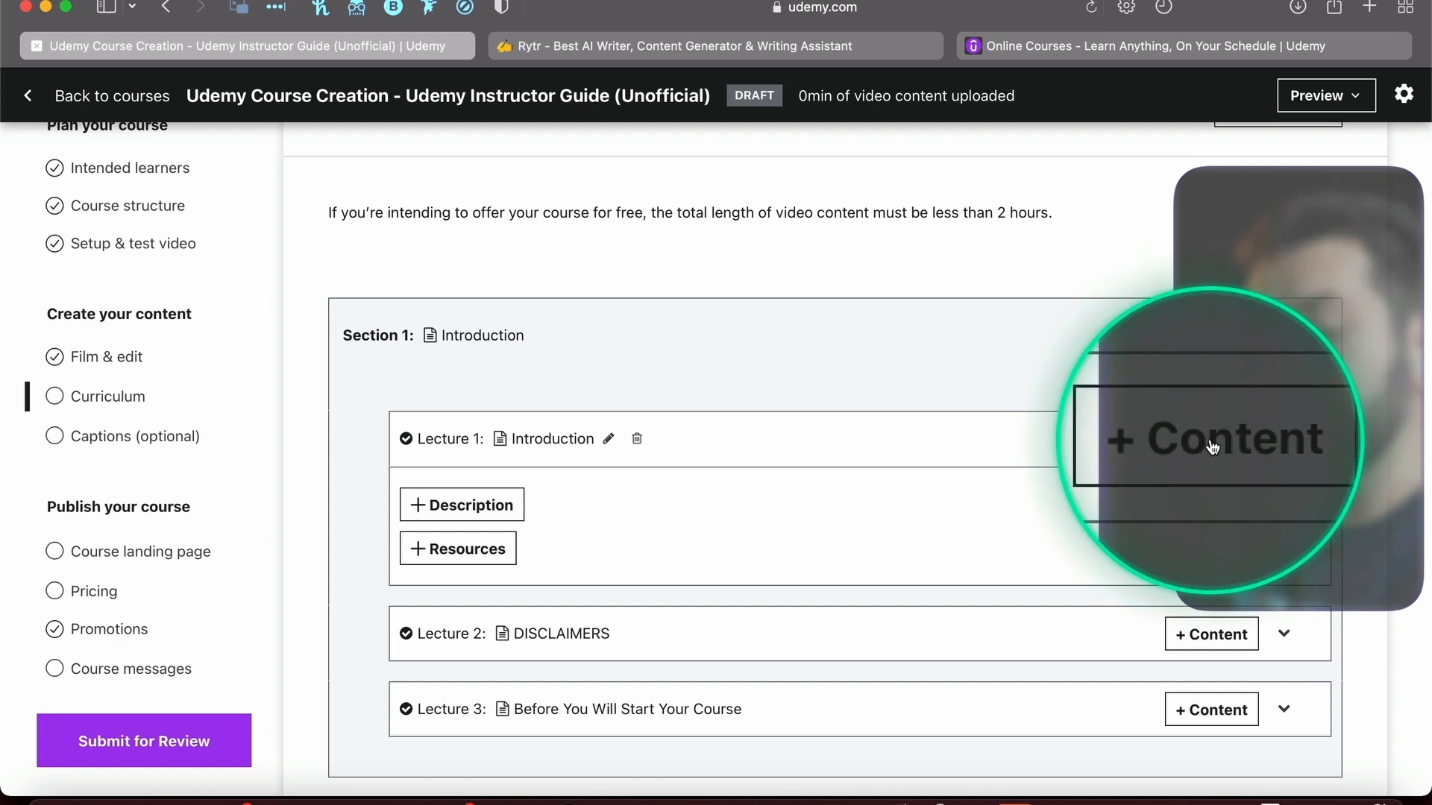
left_click(1212, 445)
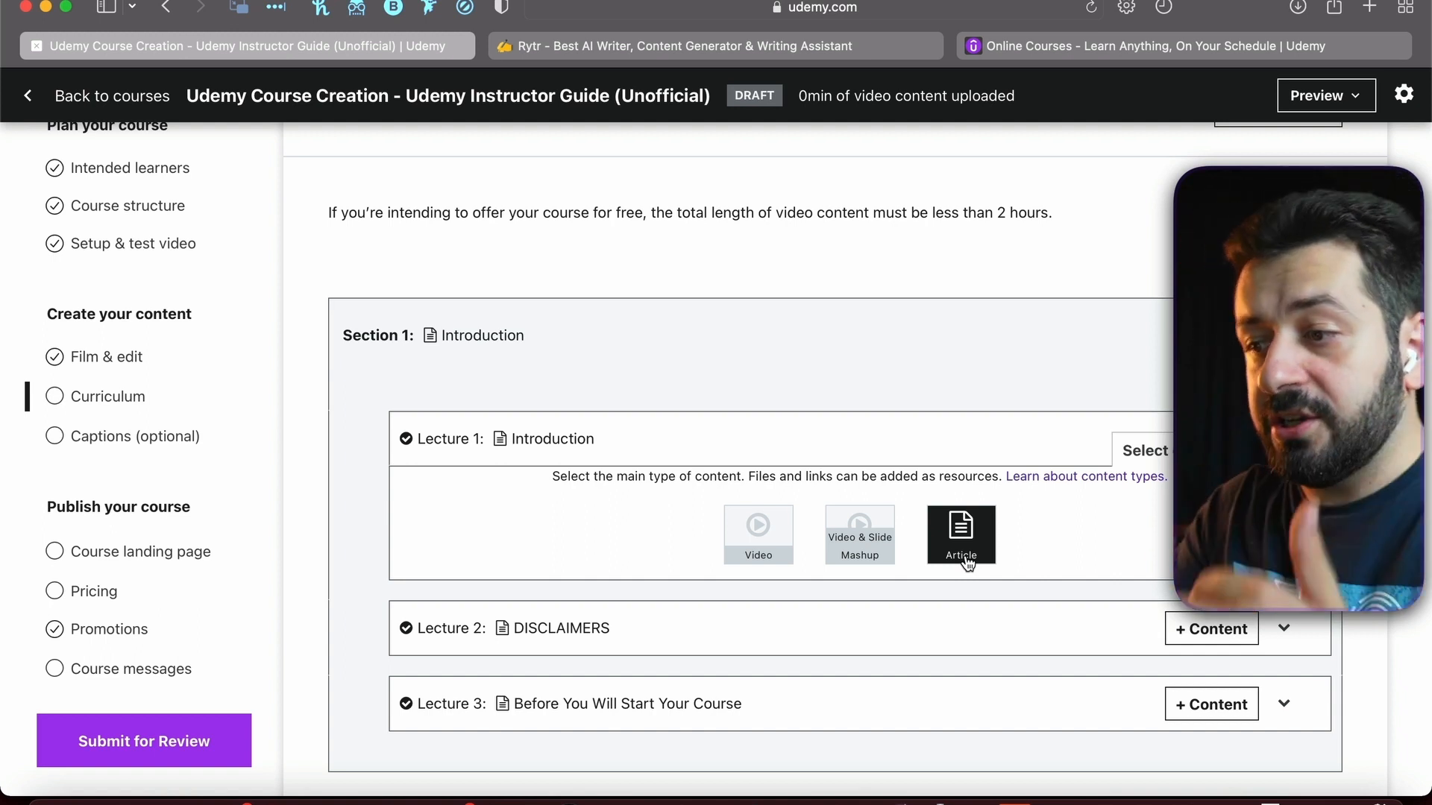
left_click(962, 531)
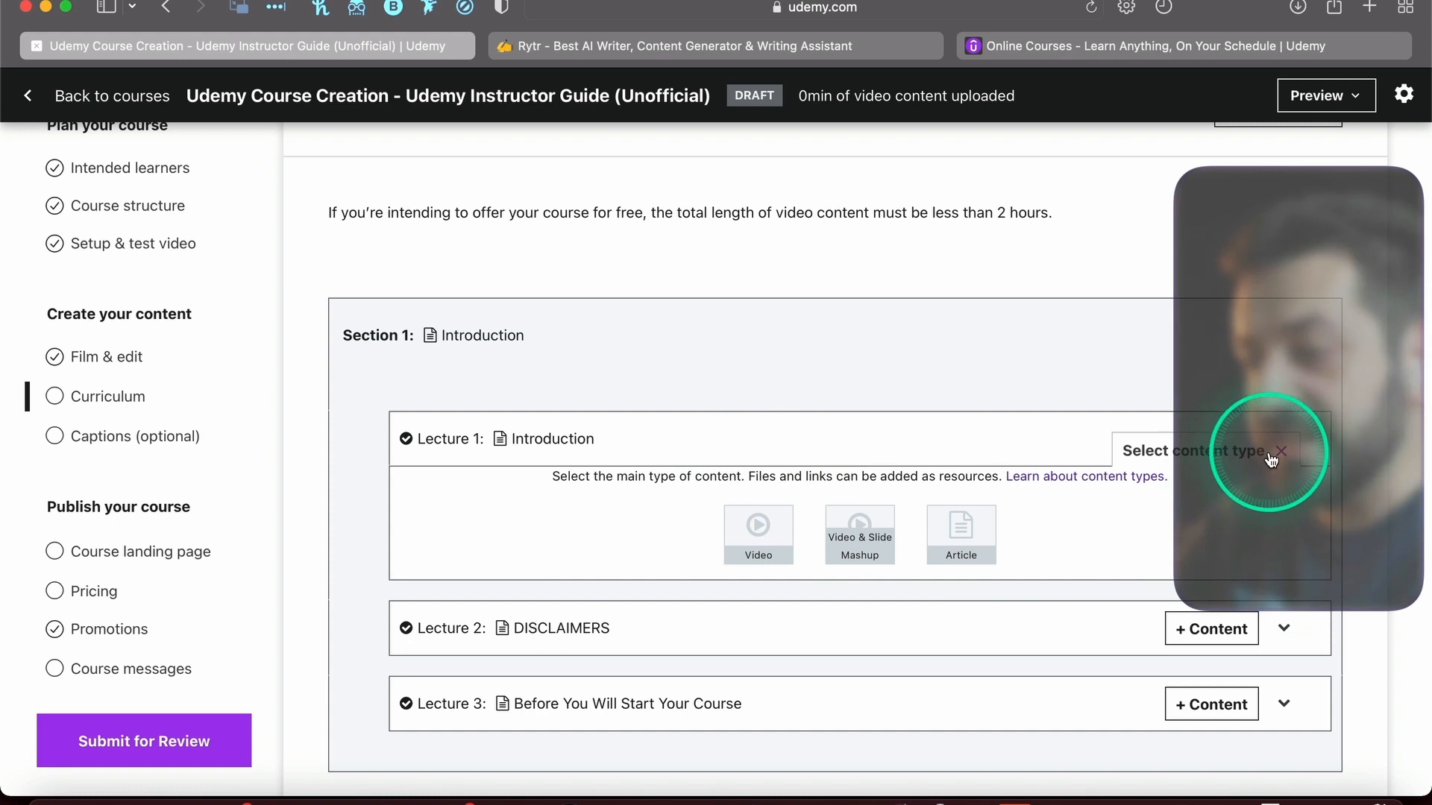
left_click(1274, 455)
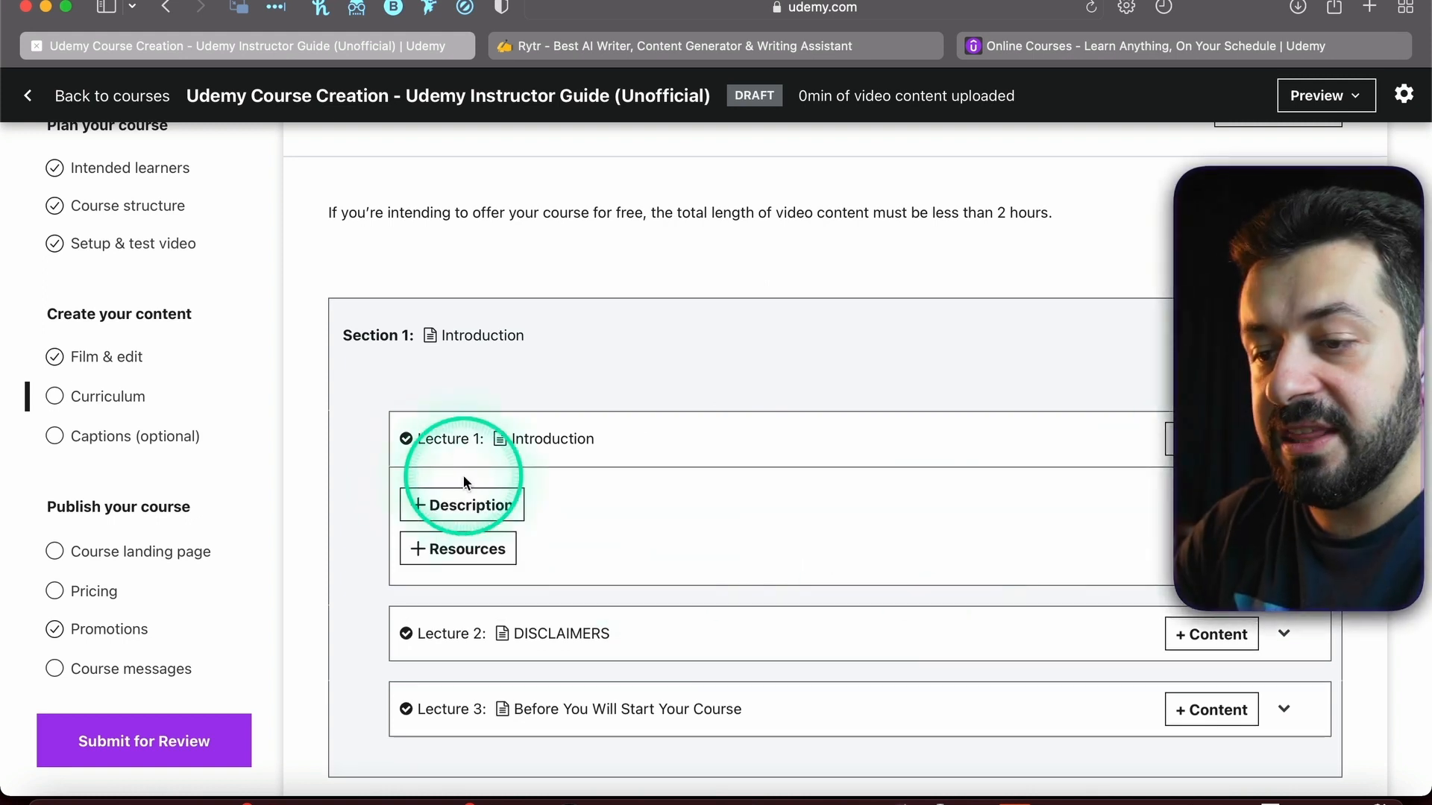
left_click(1283, 442)
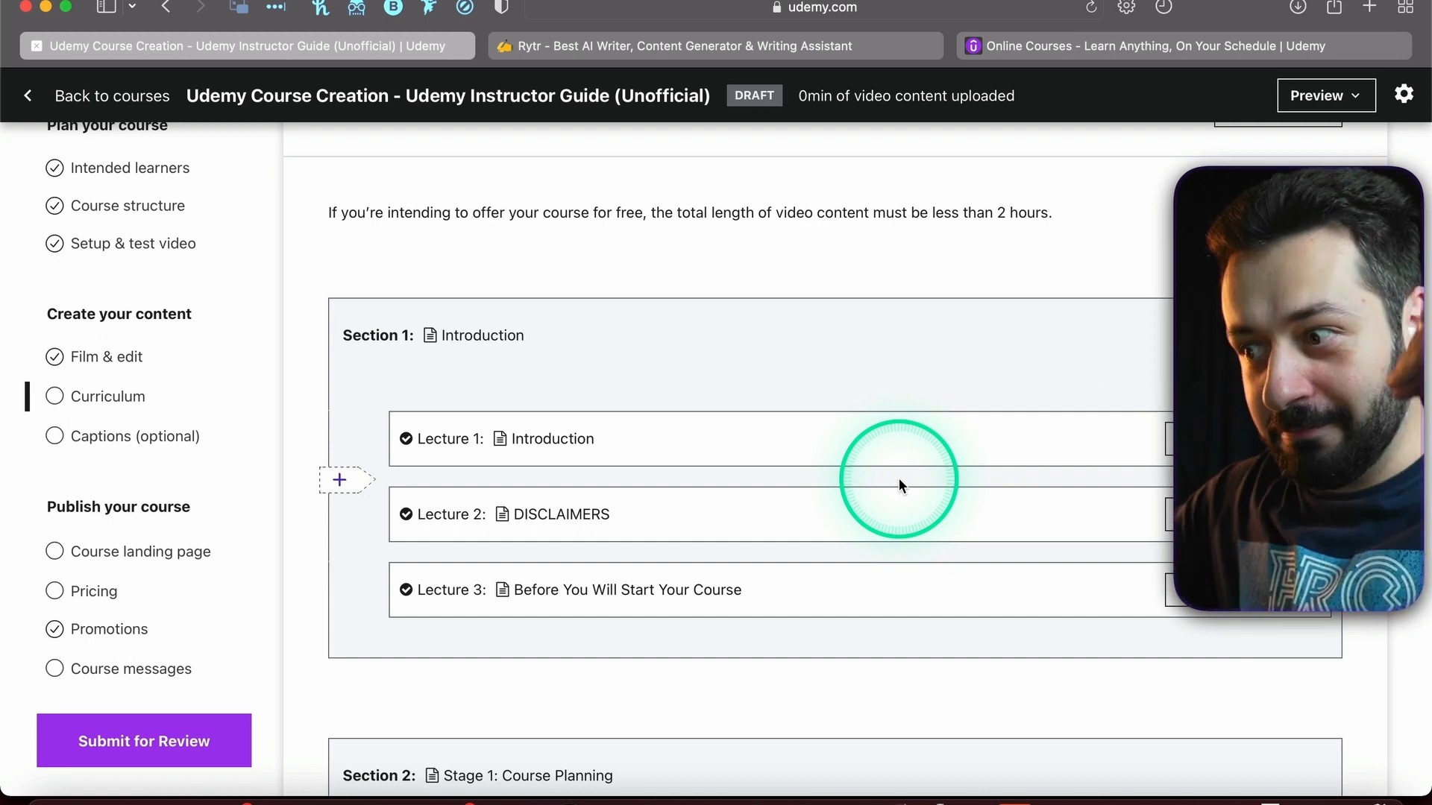
Review how the lectures are grouped in Section 1 Introduction, Section 2 Course Planning and Section 3 Course Recording
scroll(898, 484, "down", 3)
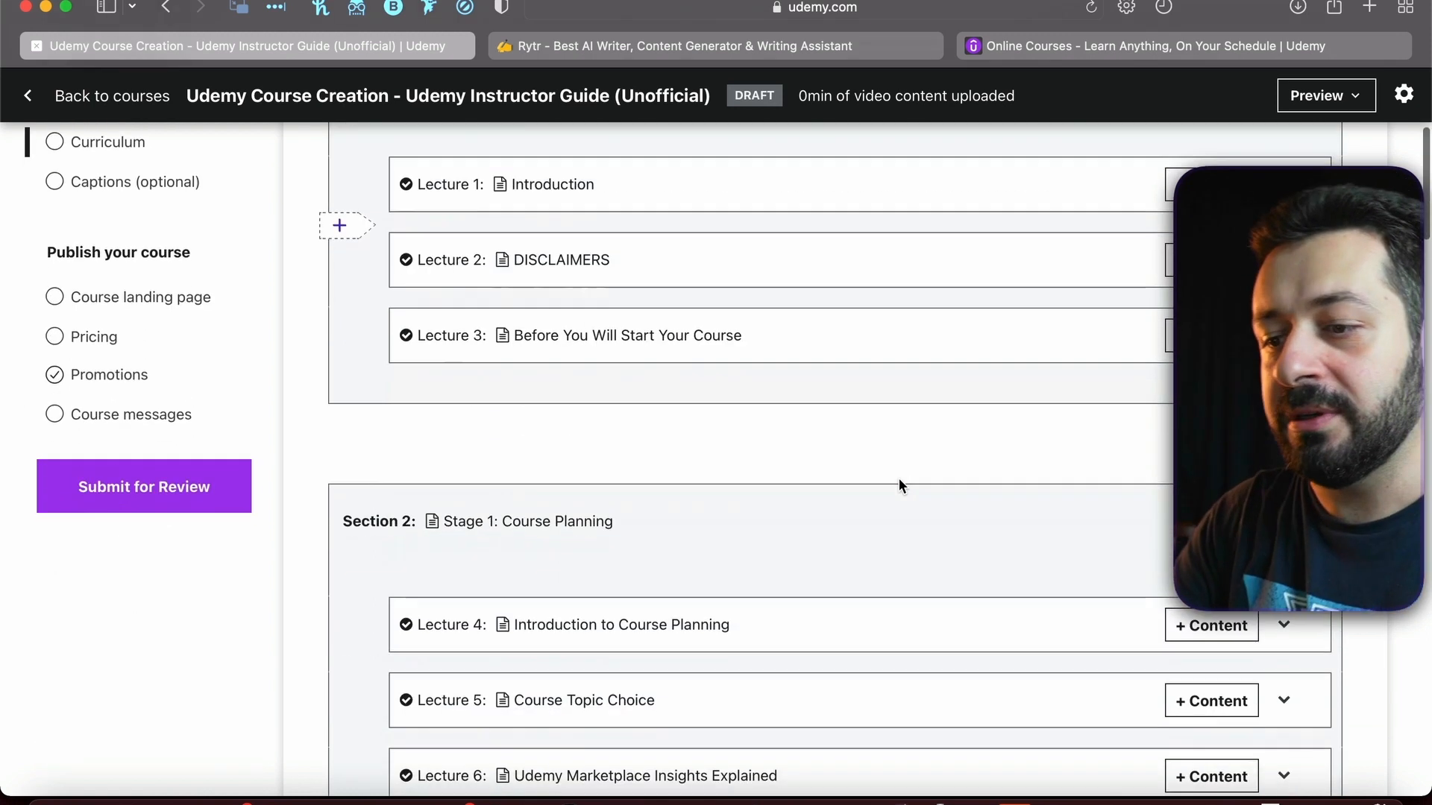
scroll(899, 485, "up", 2)
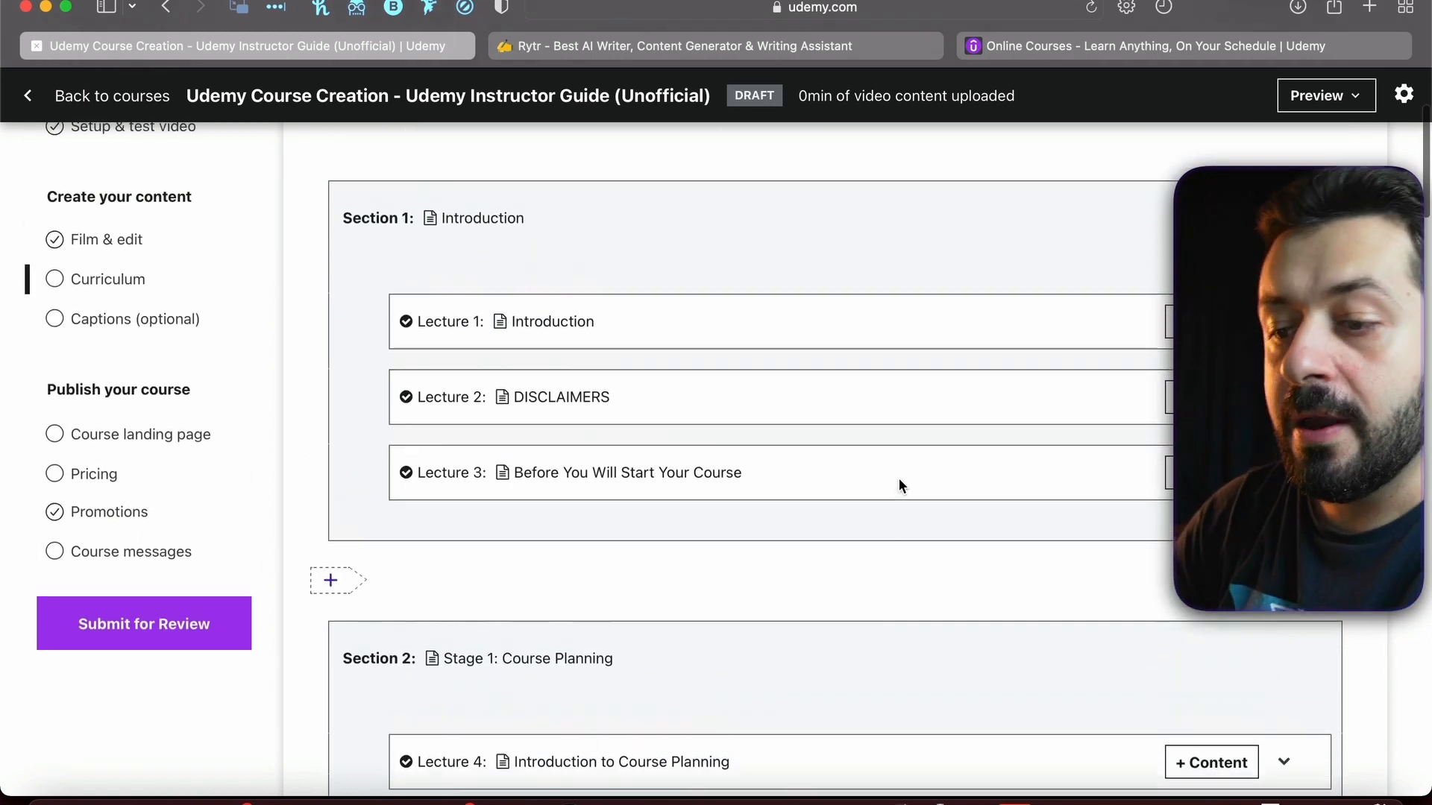
scroll(901, 486, "down", 5)
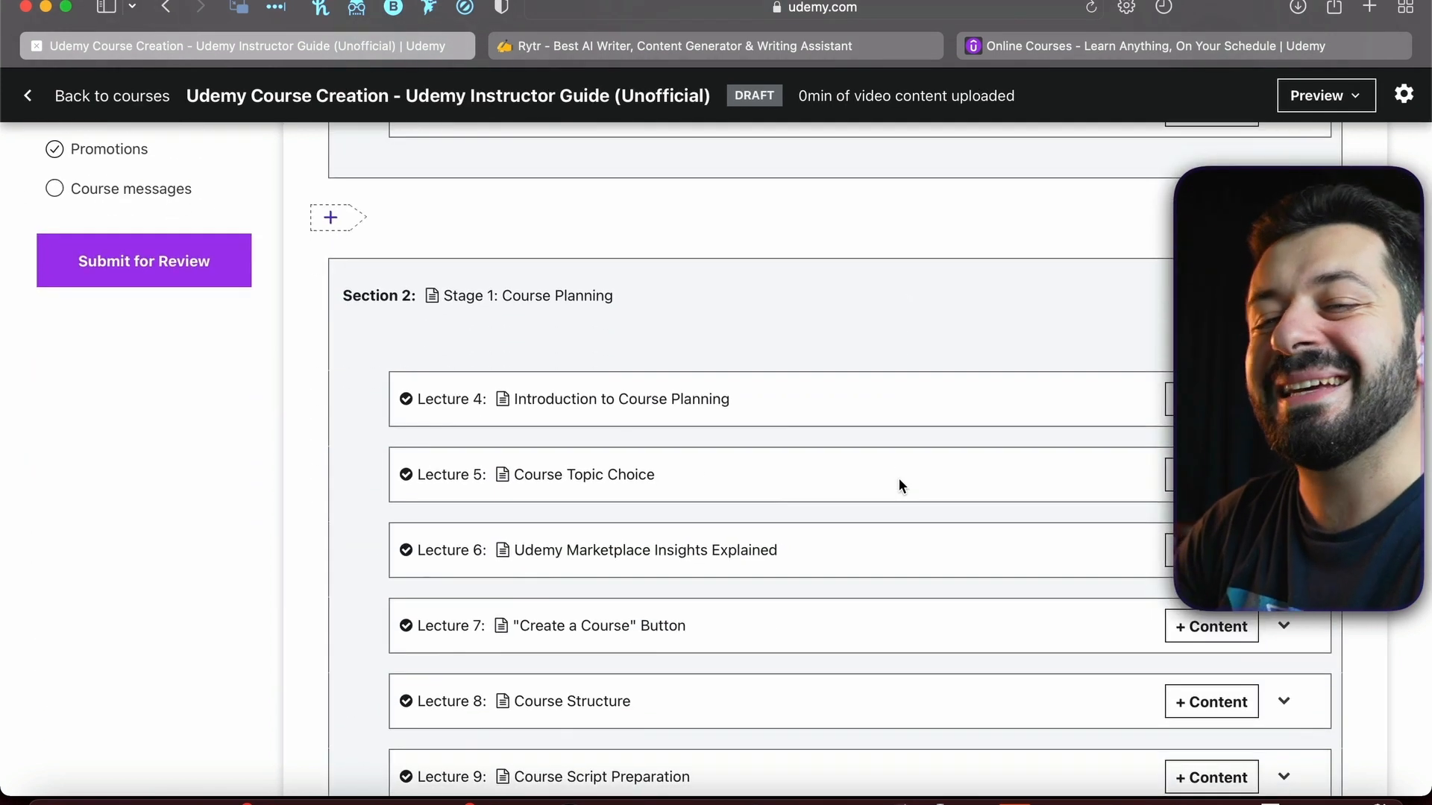
scroll(899, 480, "down", 2)
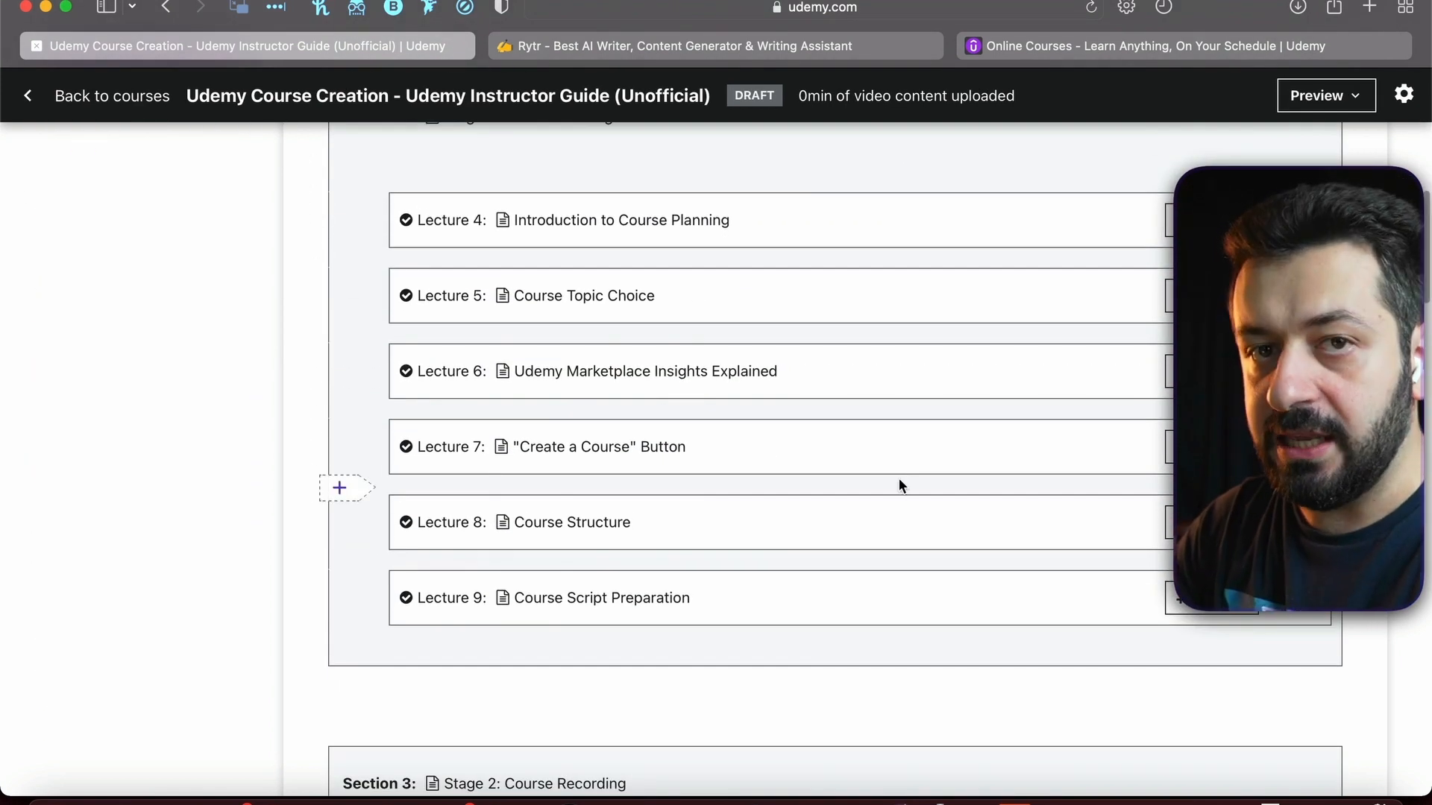
scroll(899, 484, "up", 7)
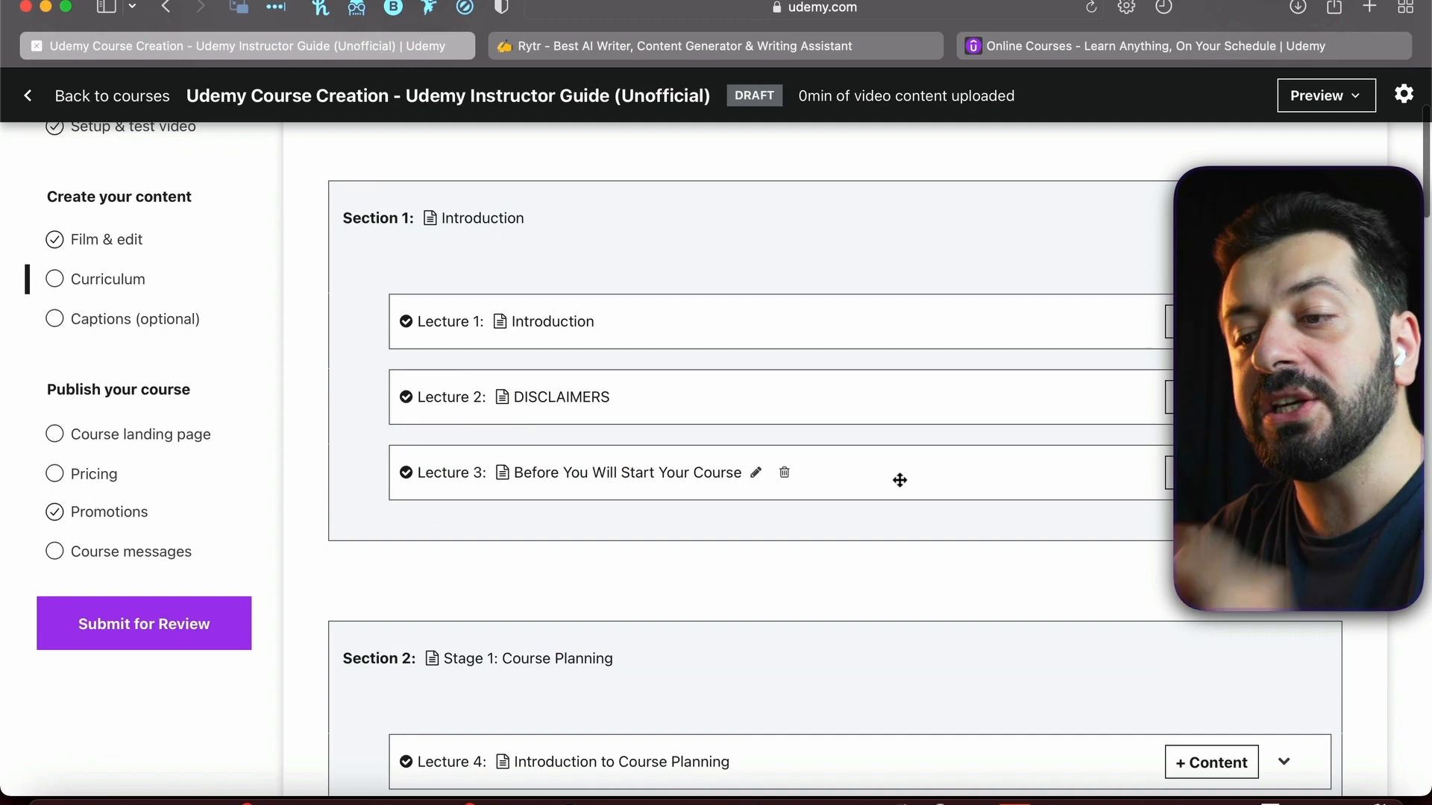
scroll(900, 480, "down", 4)
scroll(900, 480, "up", 3)
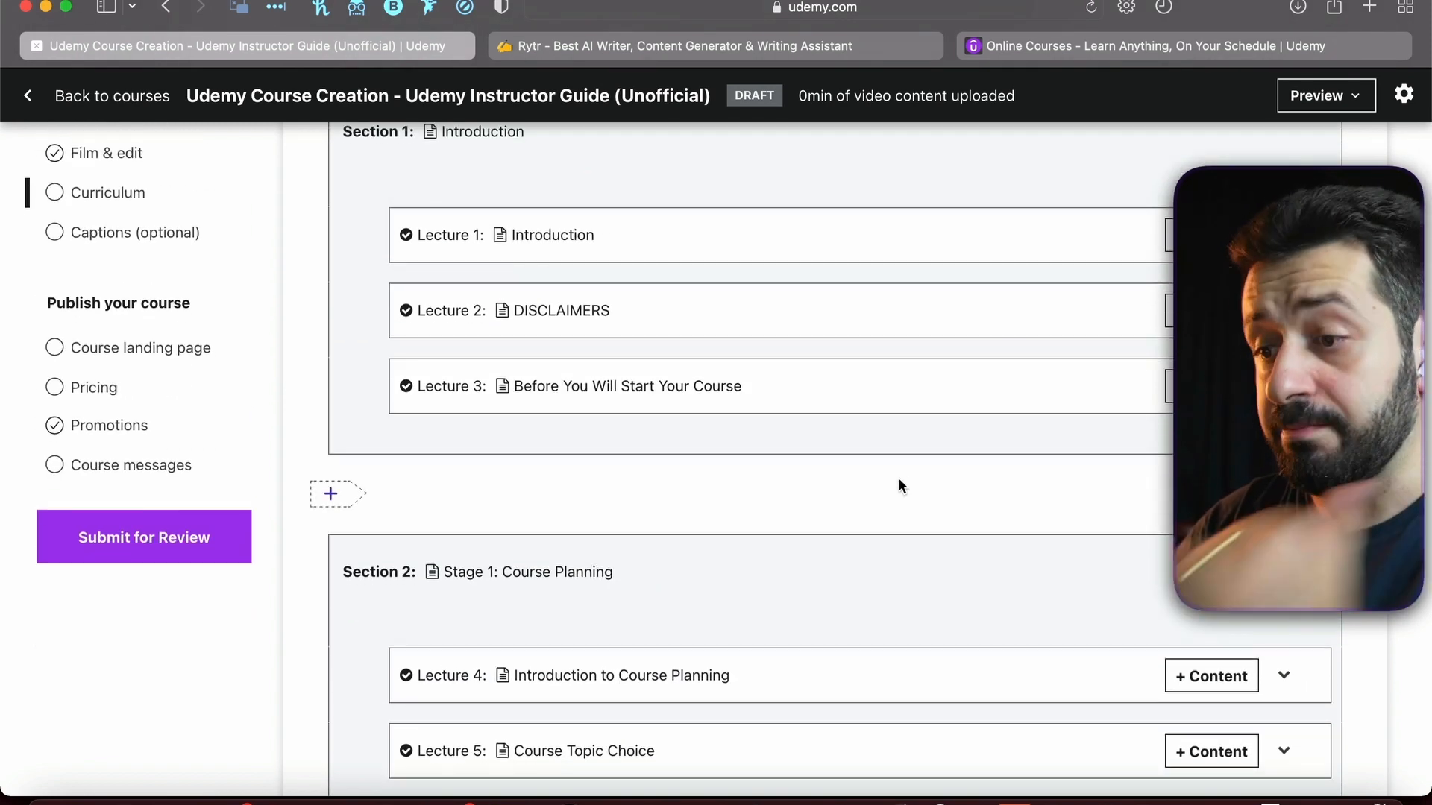
scroll(899, 484, "down", 5)
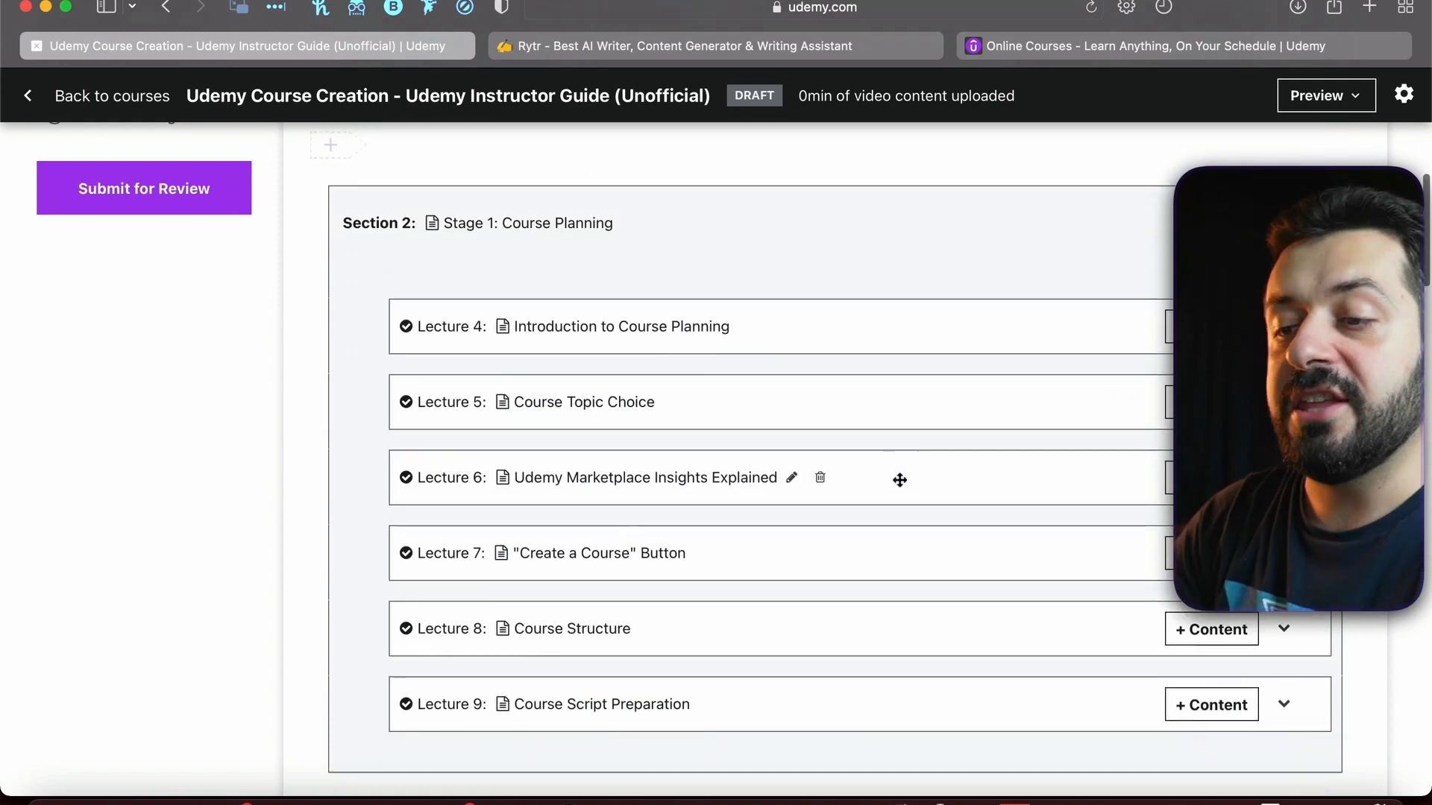
scroll(899, 481, "up", 1)
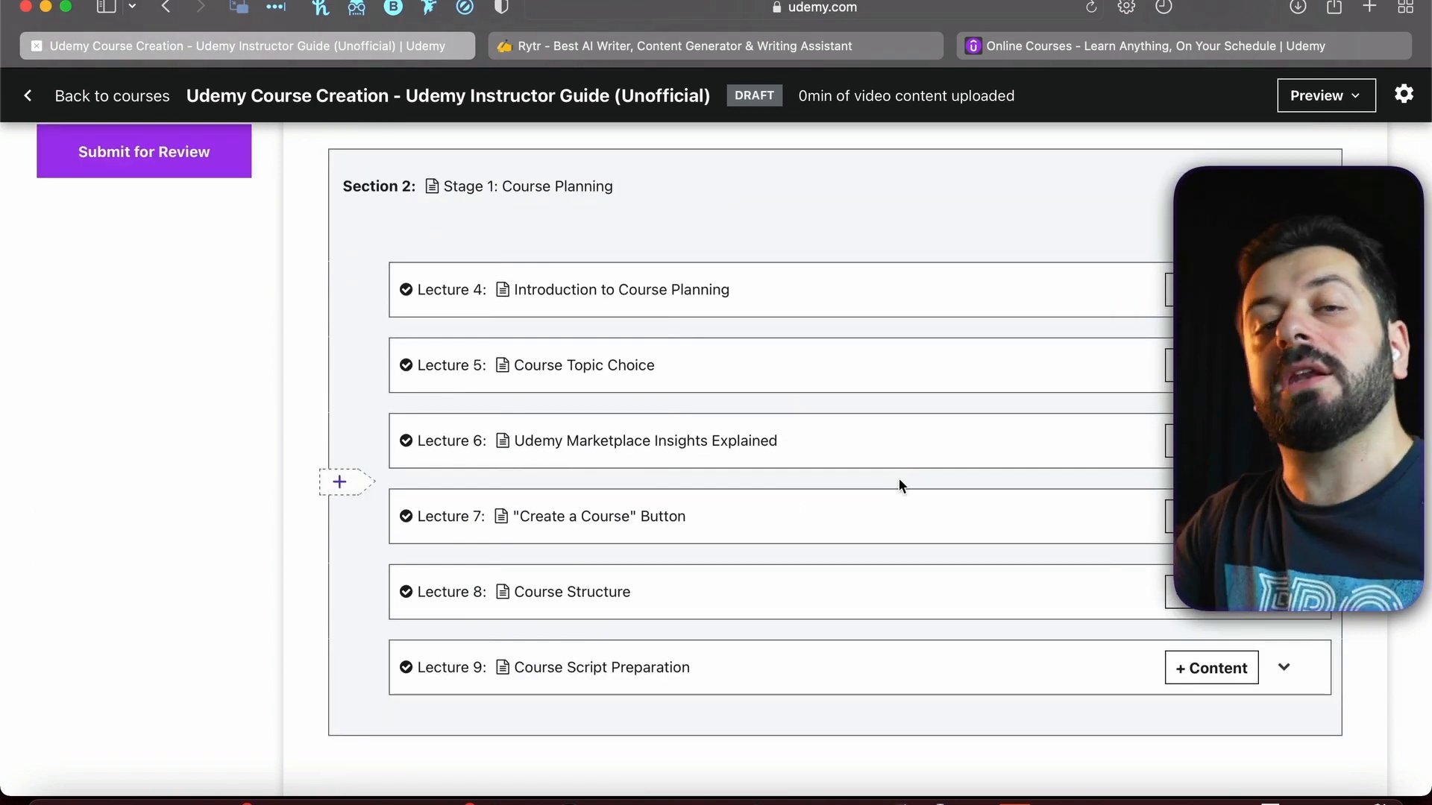
scroll(899, 483, "down", 9)
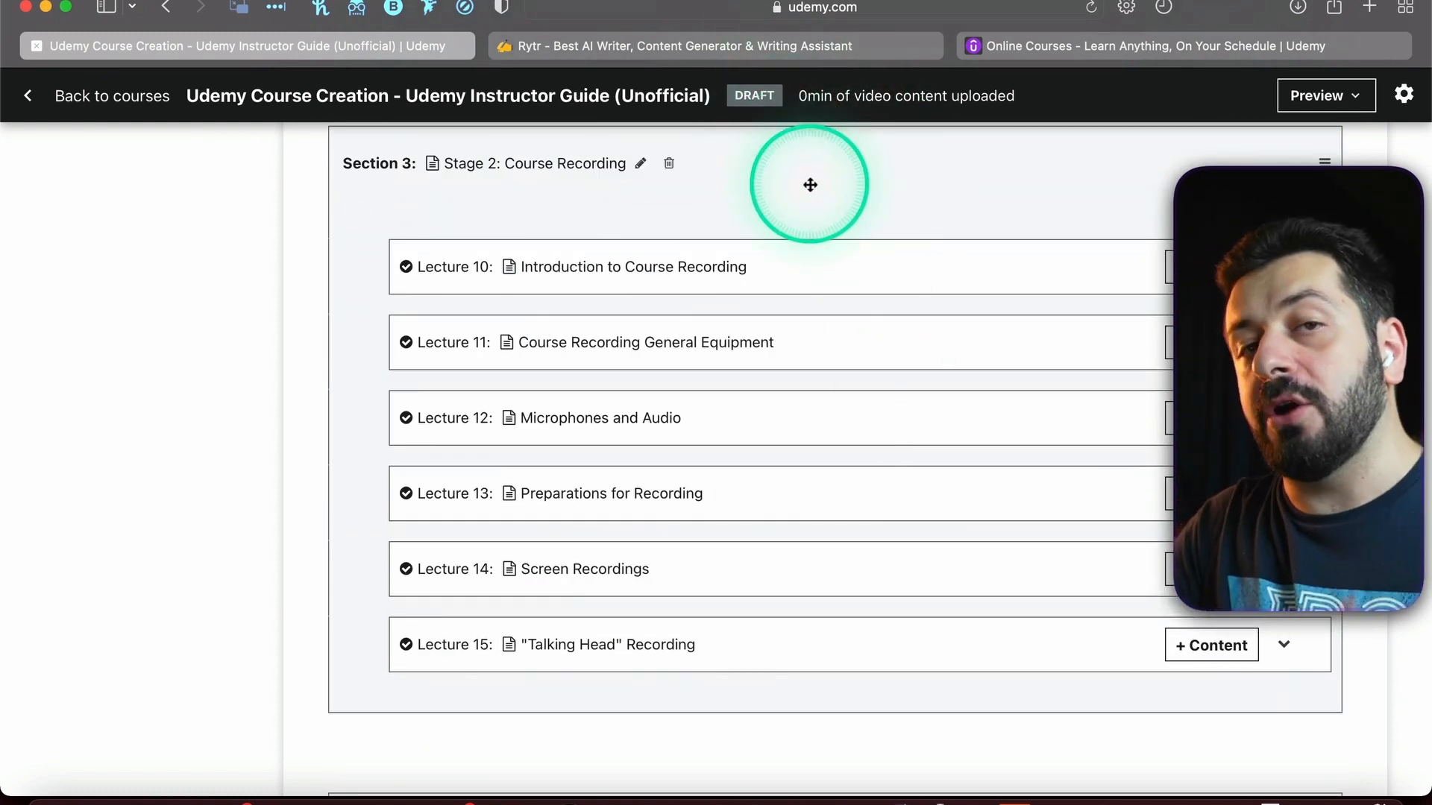
Go through the whole curriculum outline from the Introduction section to the EXTRA section, checking each stage's opening lecture and topics
scroll(810, 185, "up", 13)
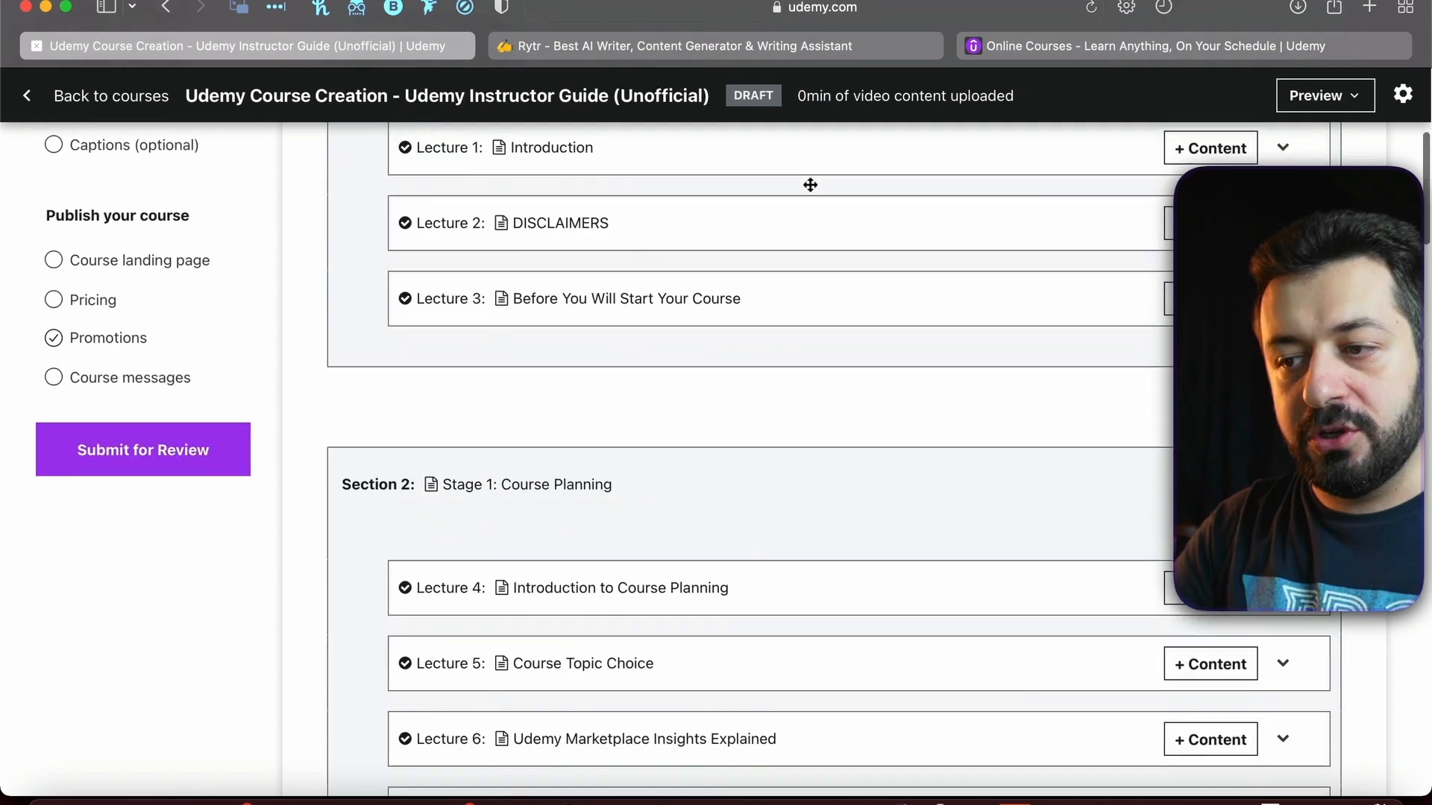
scroll(809, 183, "down", 2)
scroll(632, 358, "down", 1)
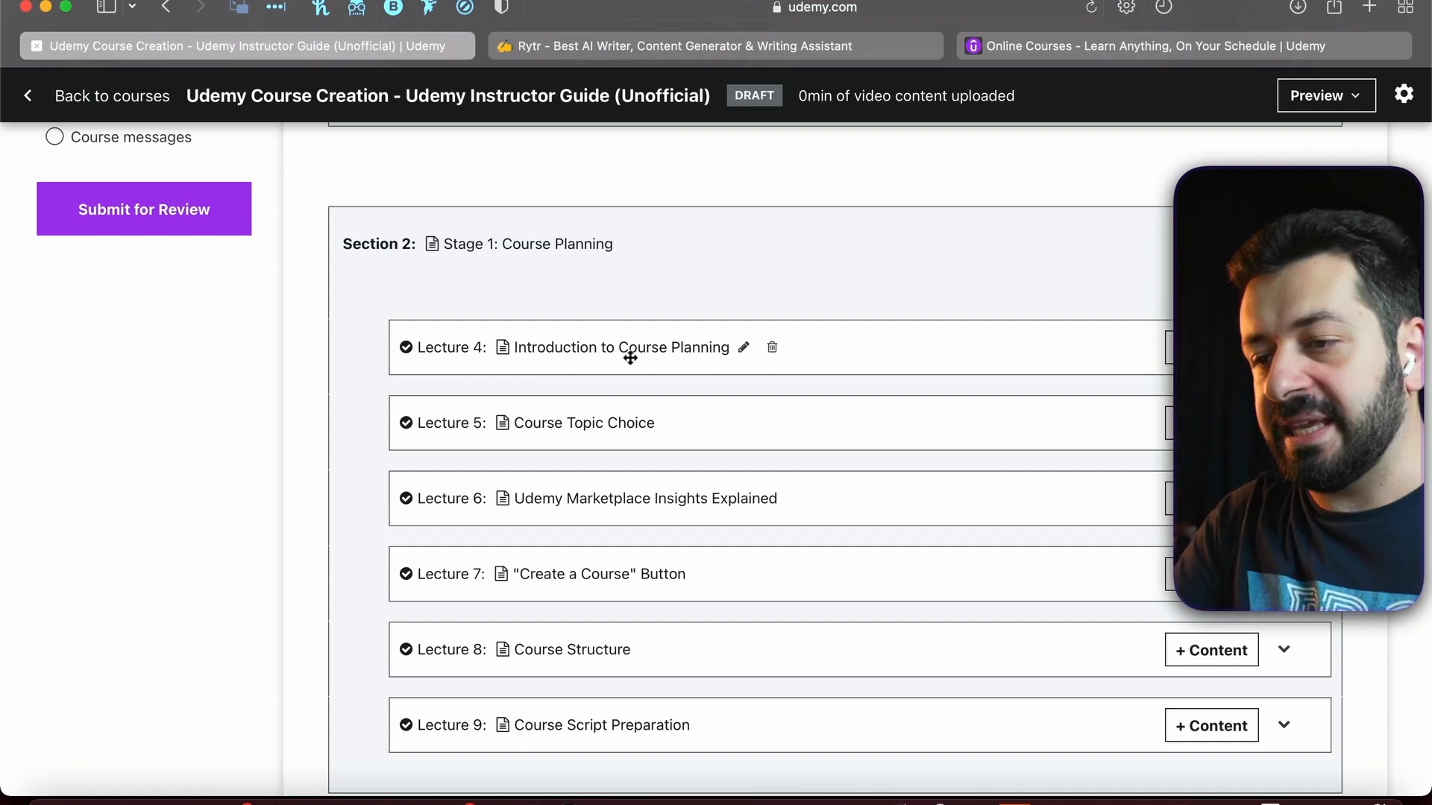
scroll(630, 358, "down", 10)
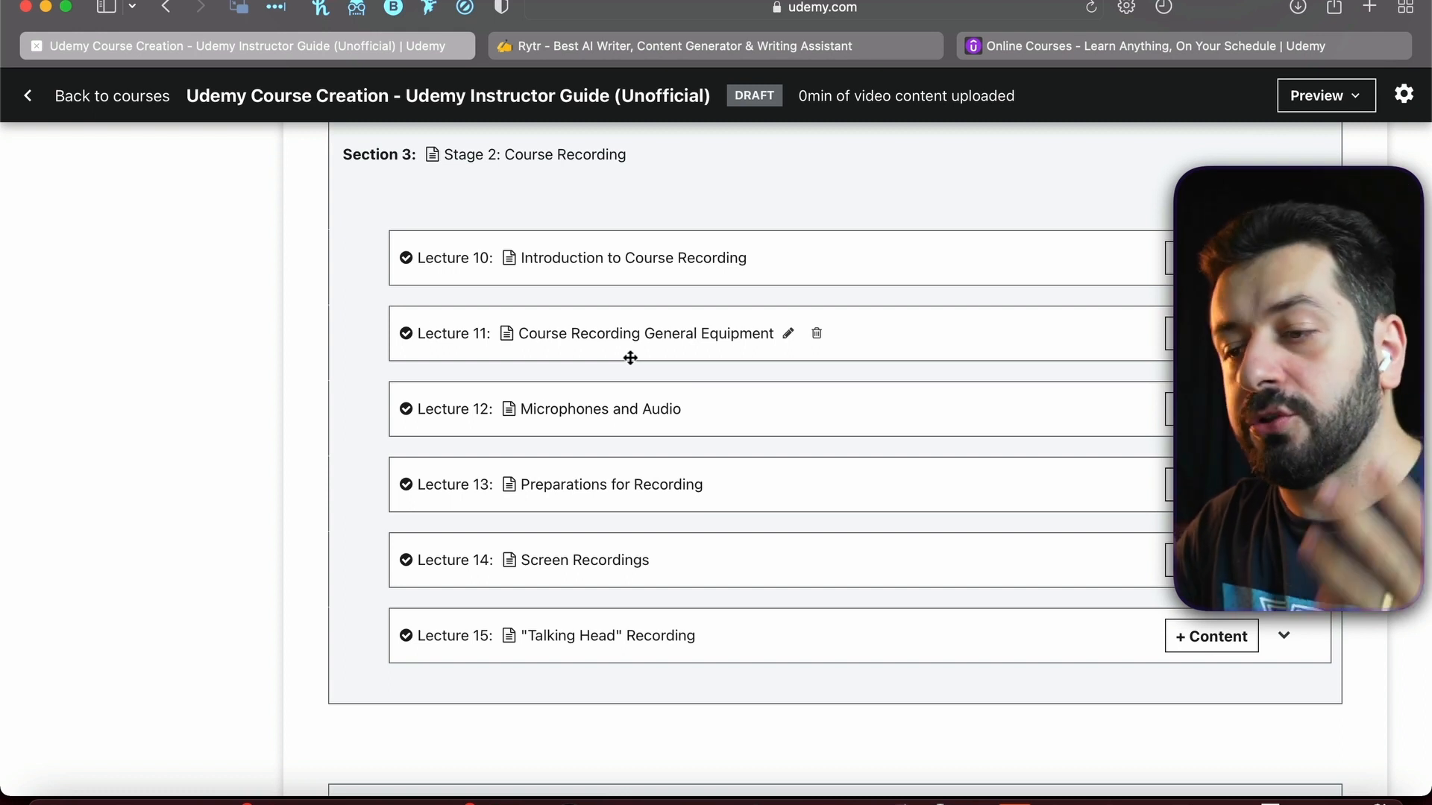
scroll(630, 358, "down", 9)
left_click(603, 261)
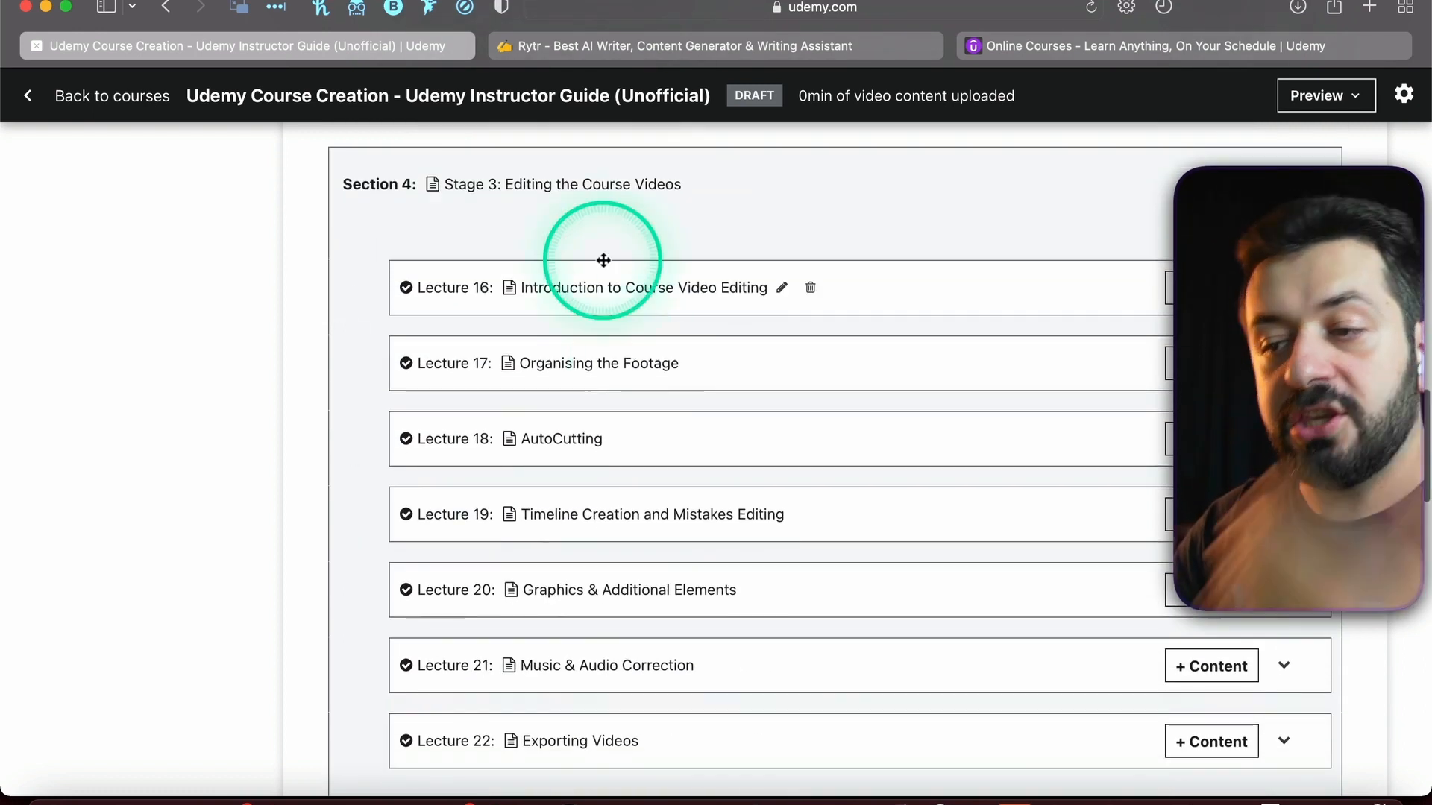
scroll(604, 260, "down", 9)
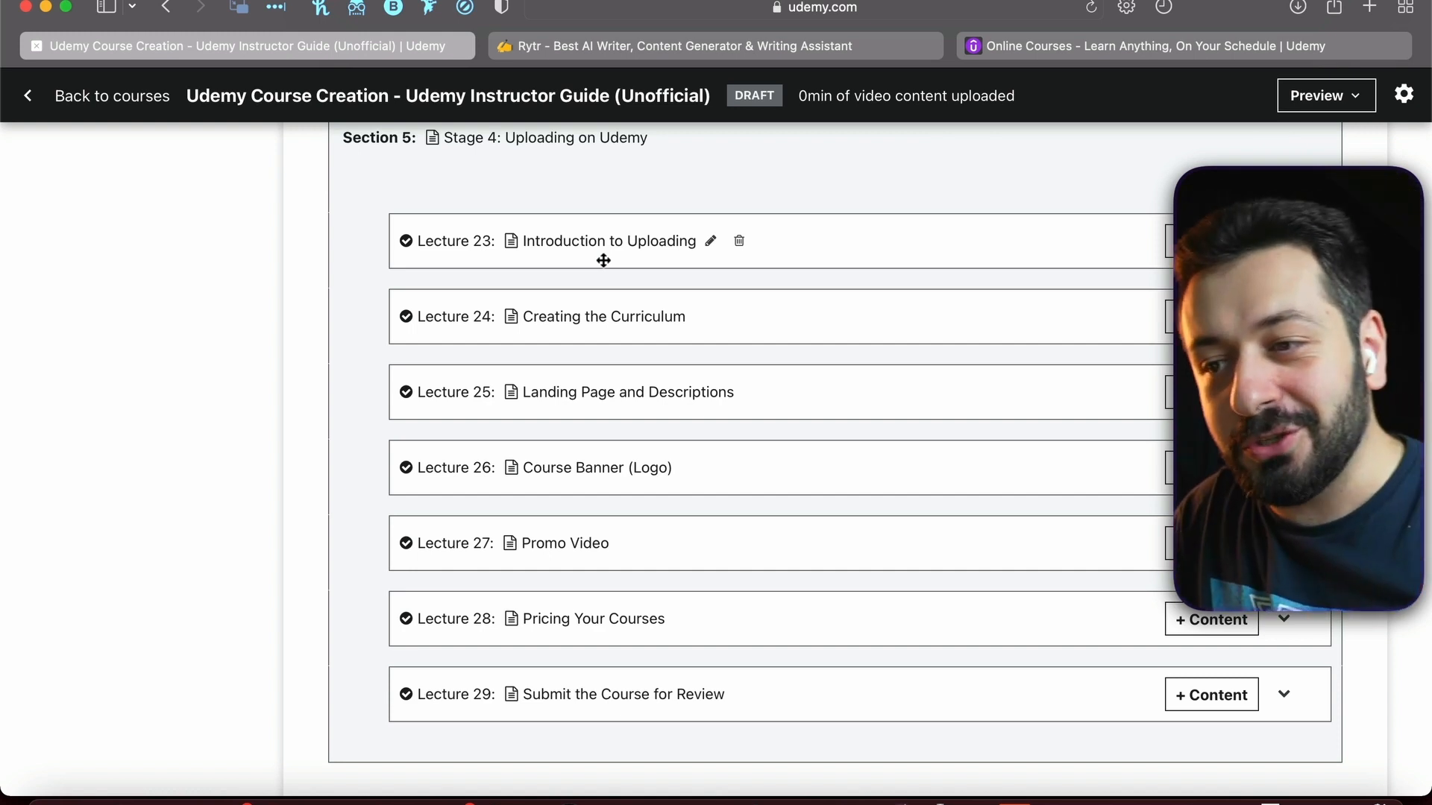
scroll(603, 261, "down", 5)
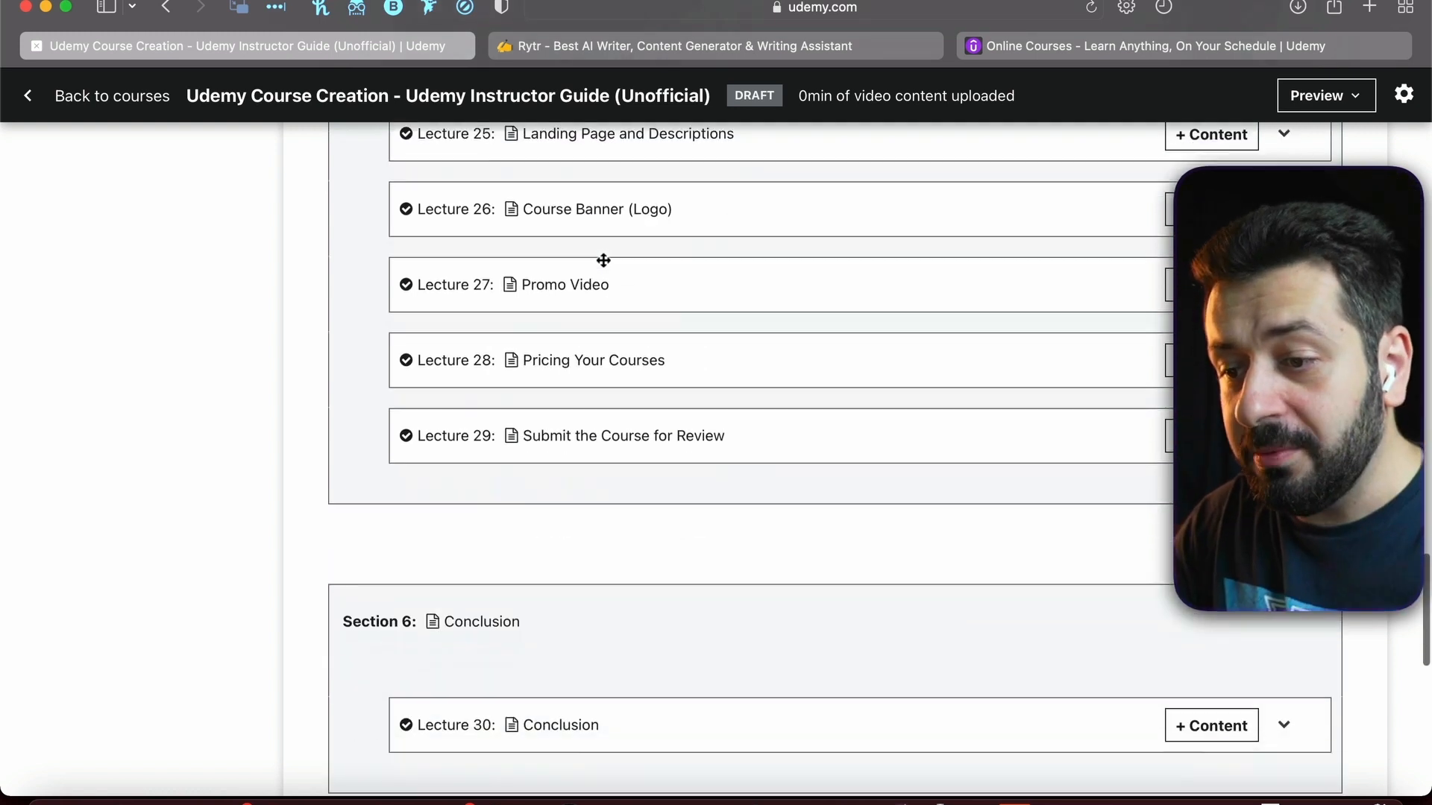
left_click(518, 372)
scroll(519, 373, "down", 3)
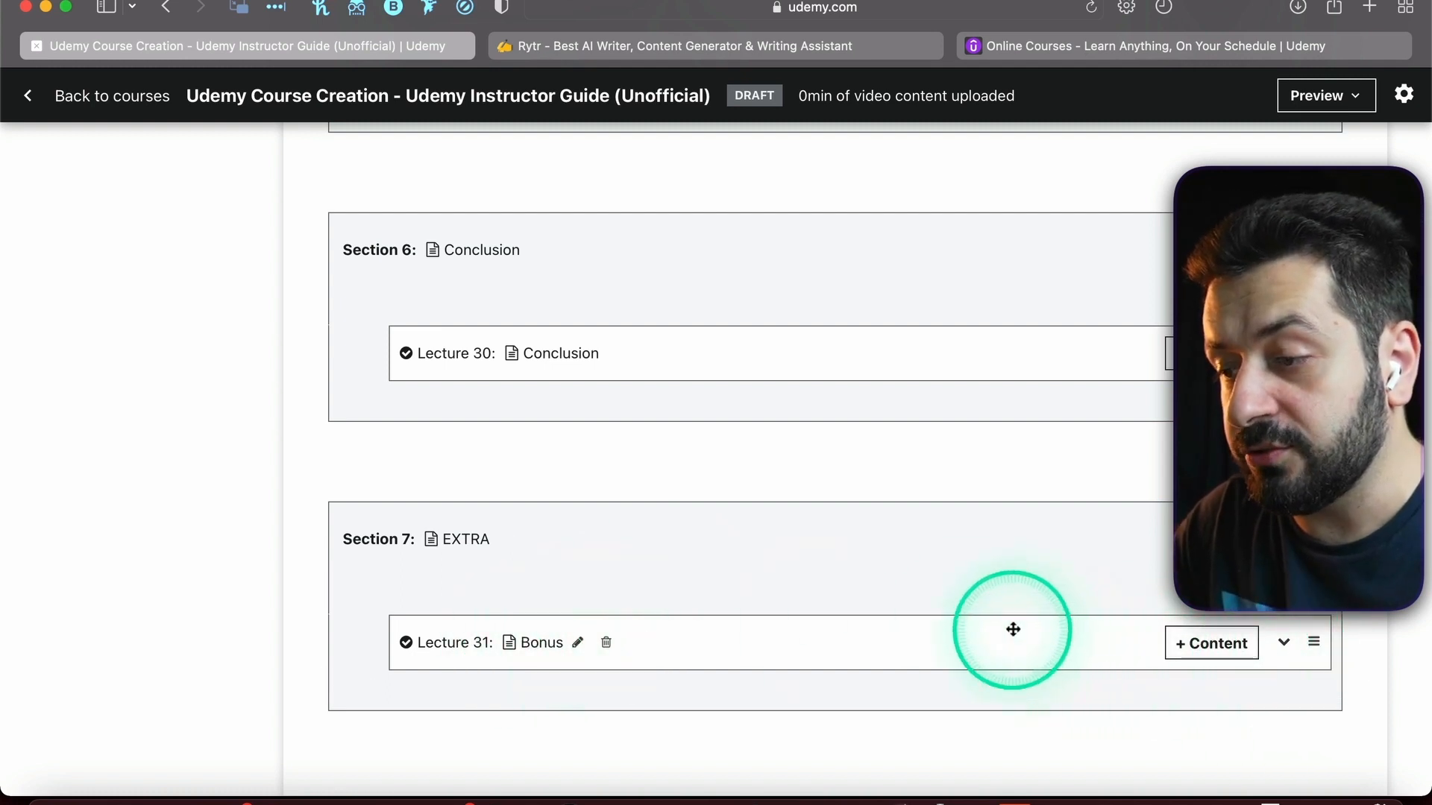
Expand the Bonus lecture in Section 7 to inspect its description and resource options, and collapse it again
left_click(1284, 646)
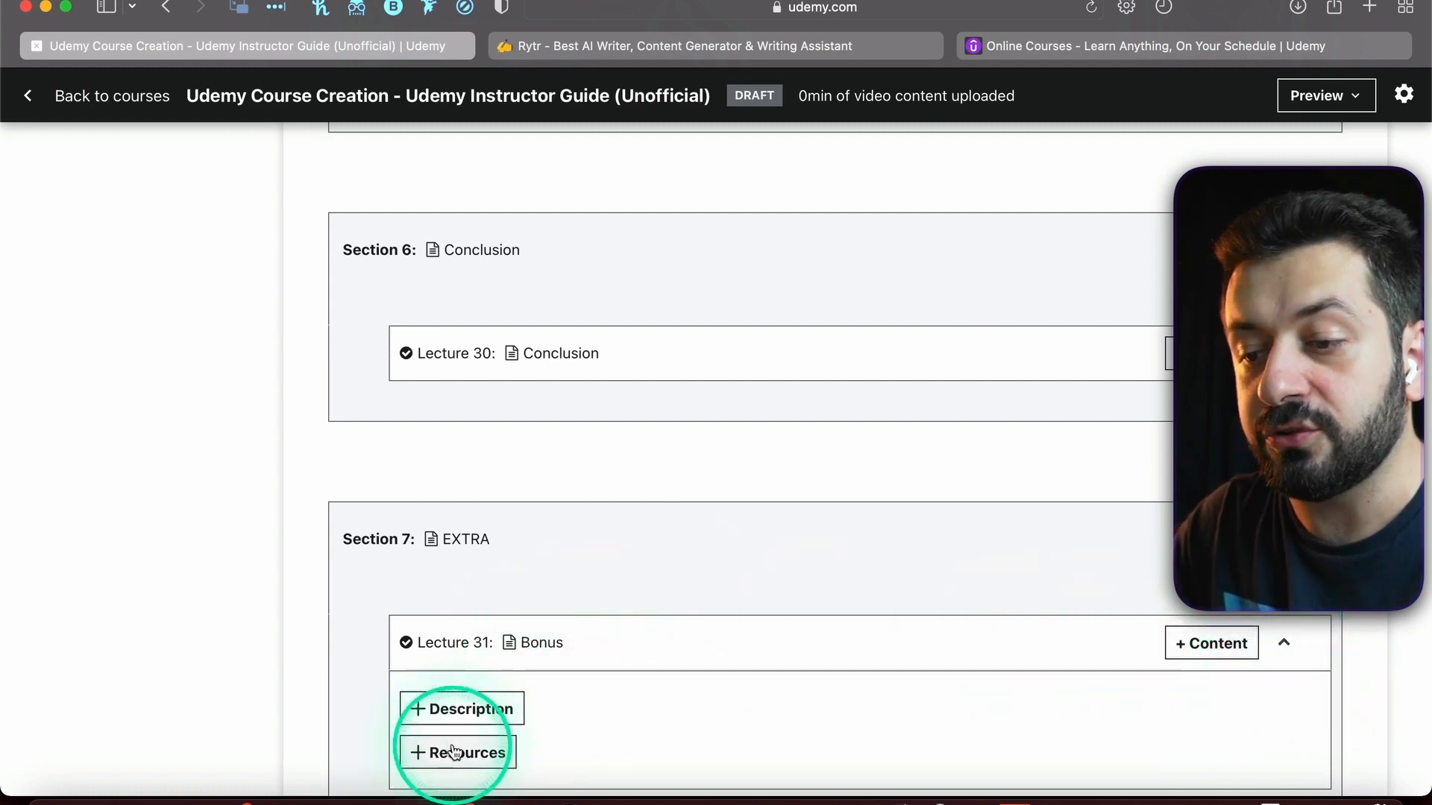
scroll(505, 664, "down", 3)
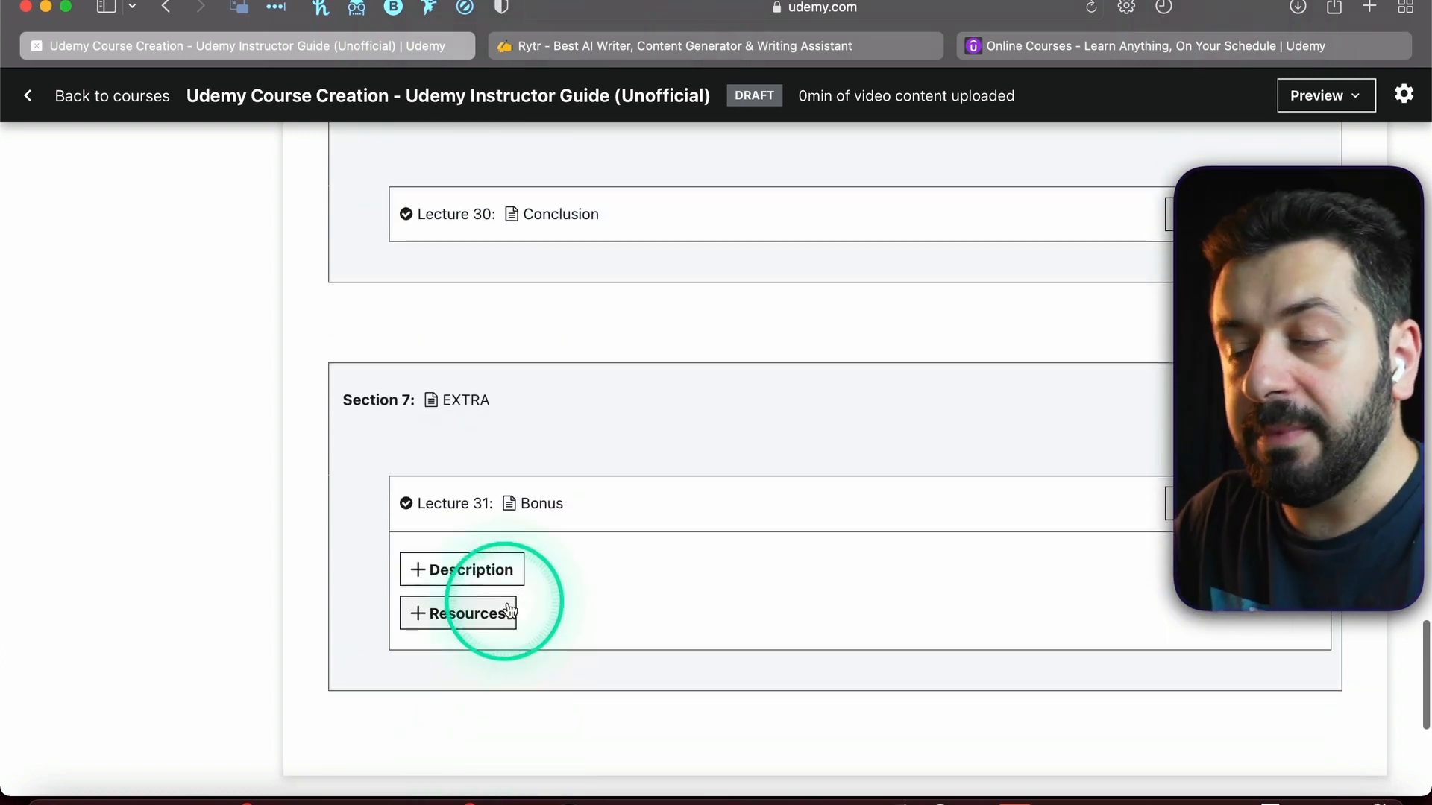
scroll(856, 620, "up", 2)
scroll(856, 621, "up", 1)
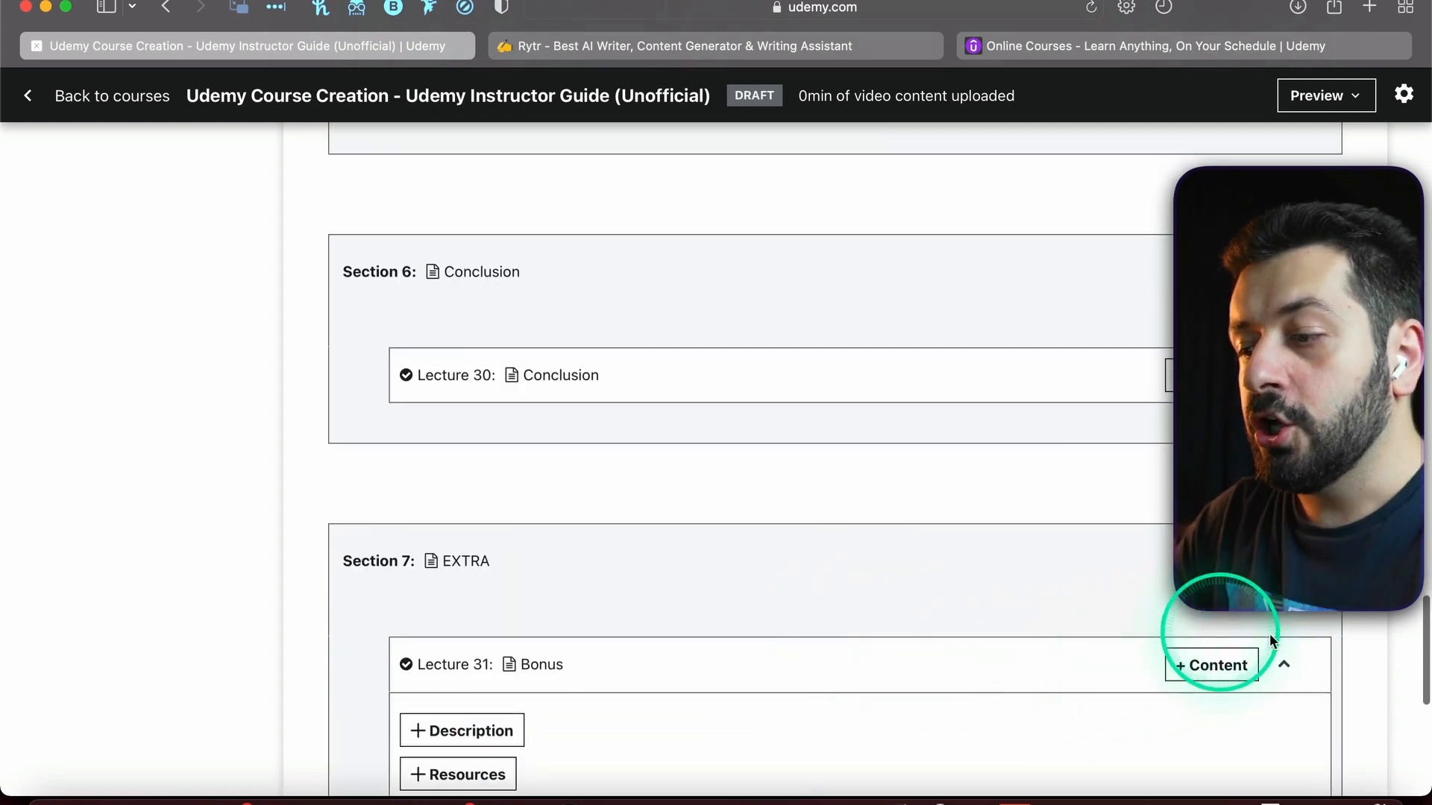
left_click(1286, 666)
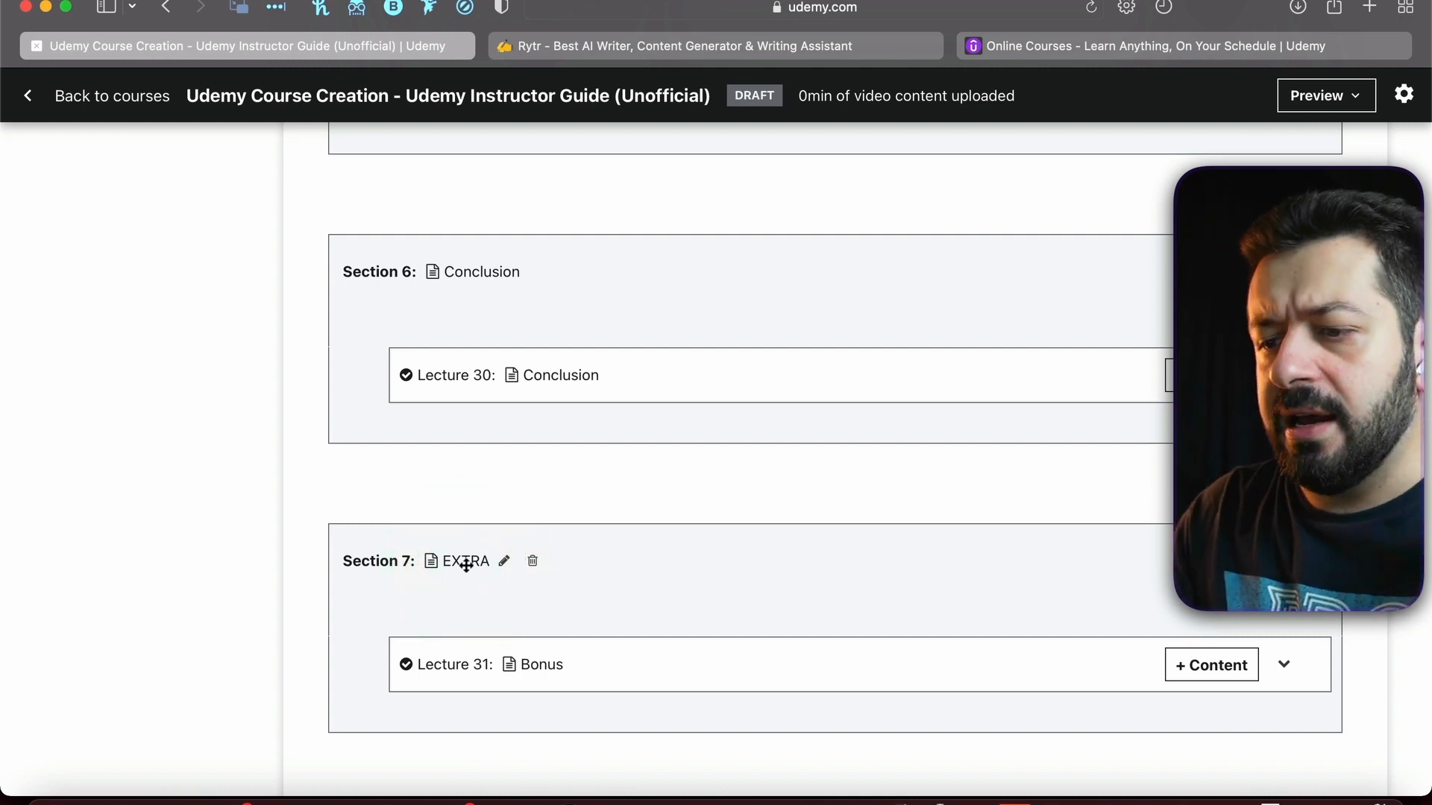
scroll(477, 565, "down", 3)
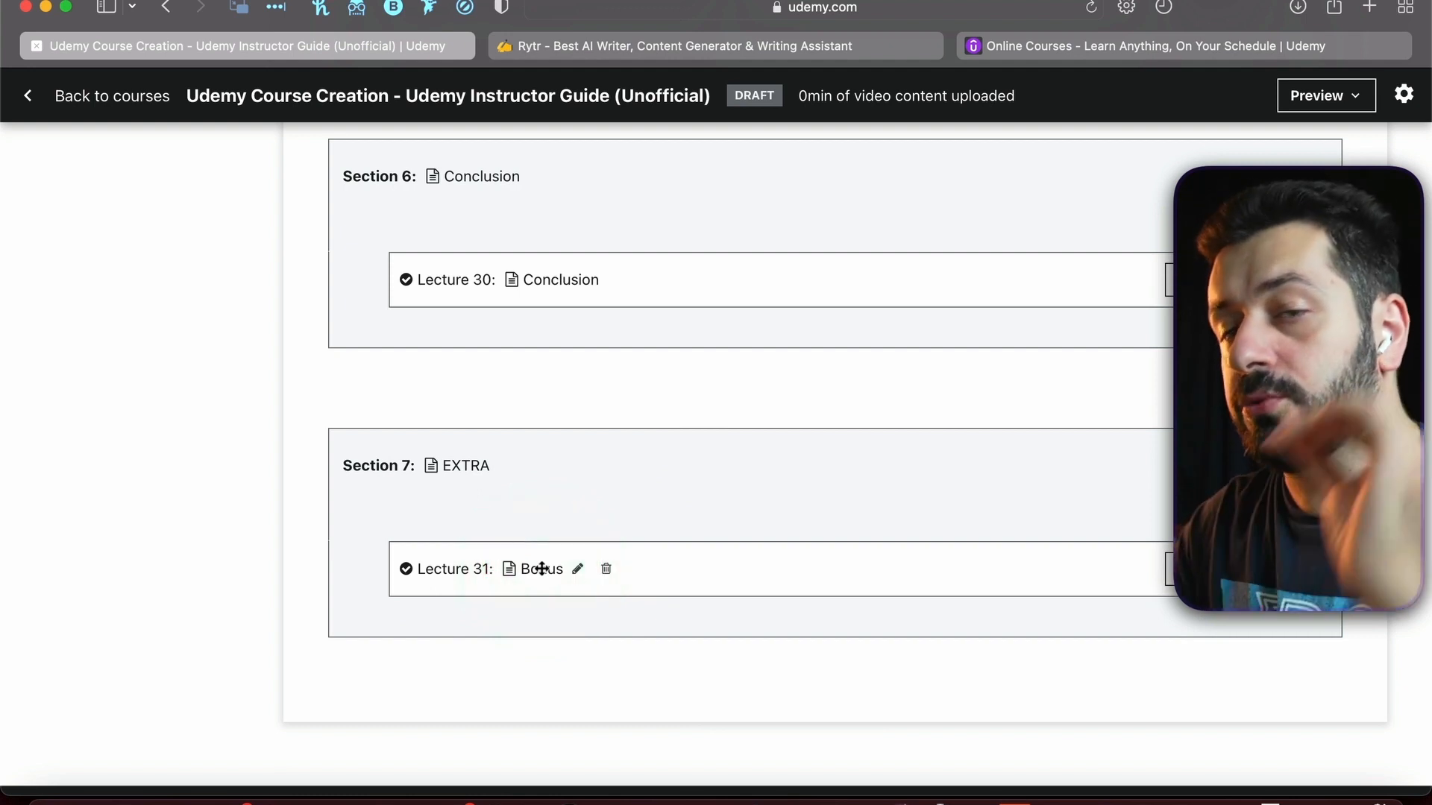
scroll(542, 568, "up", 20)
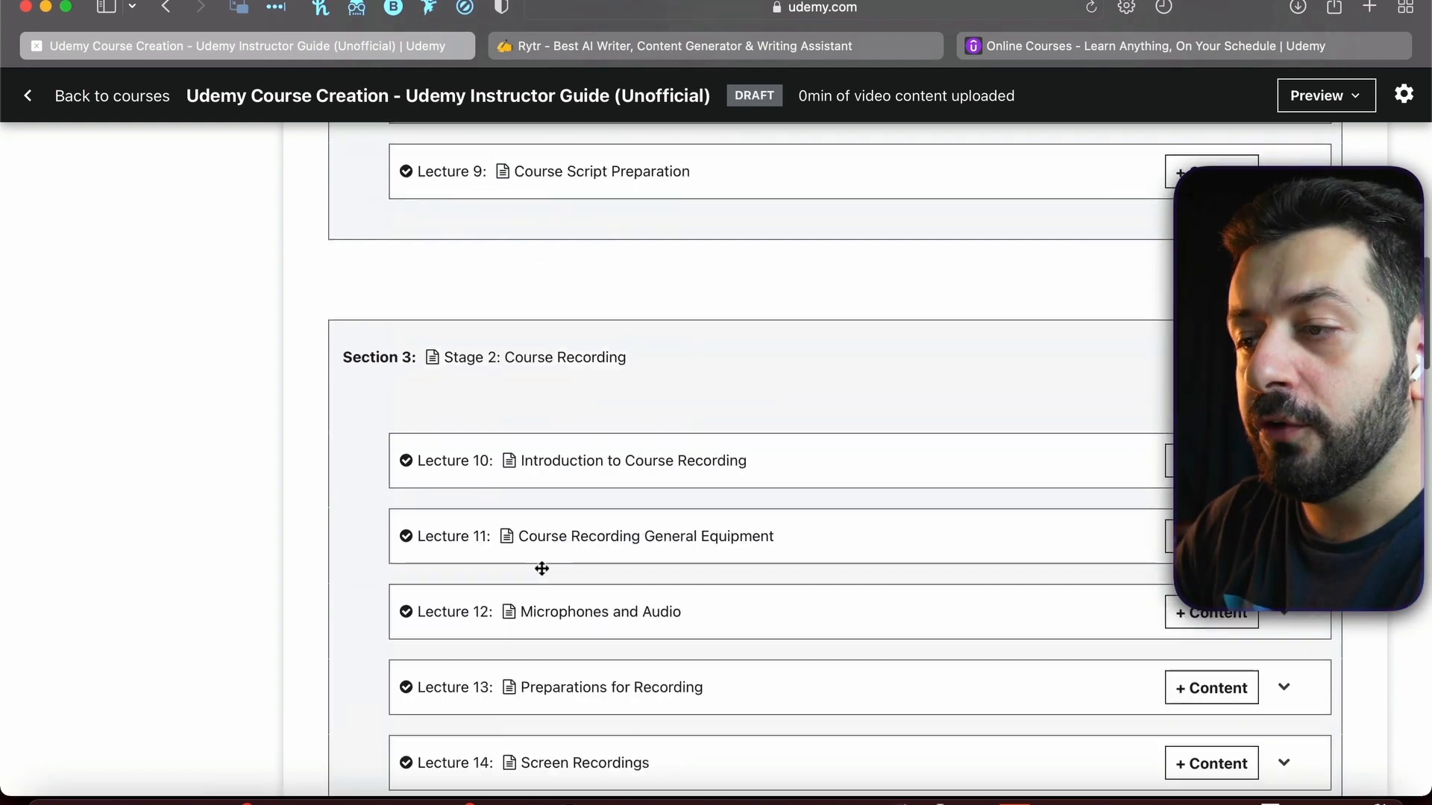